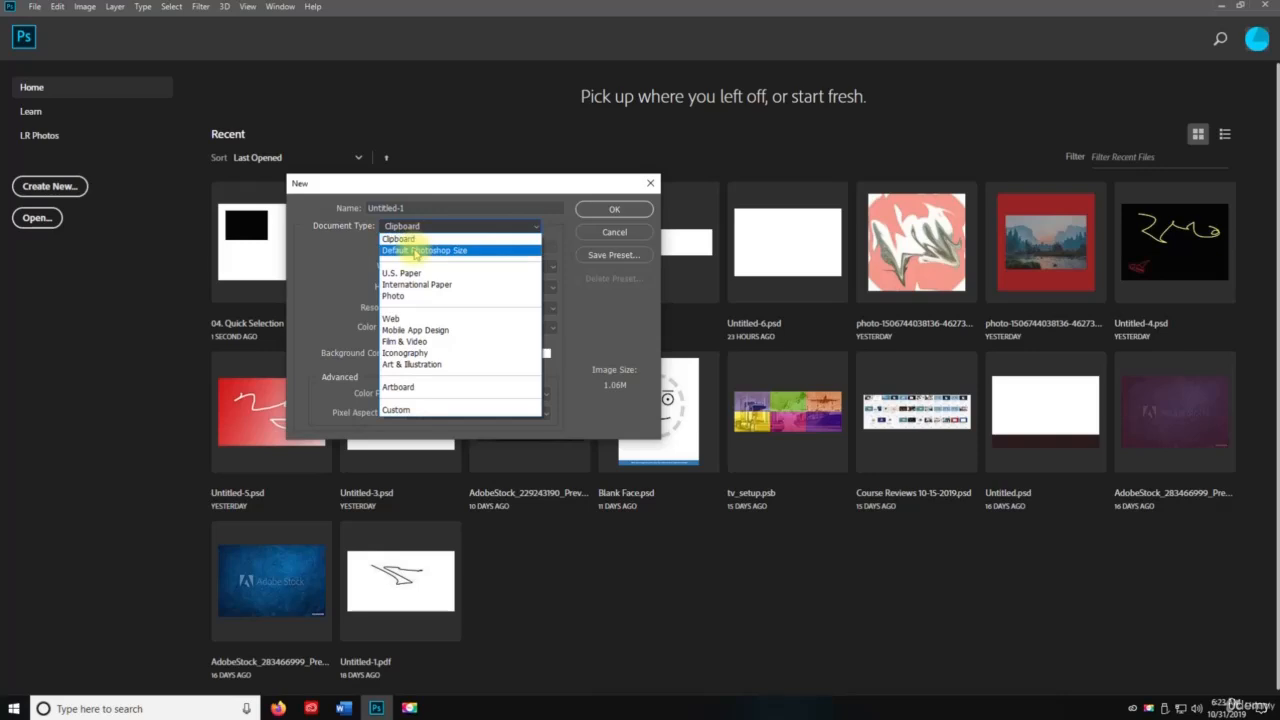
Create a new document named "05. Crop Tool" using the Default Photoshop Size document type
click(414, 250)
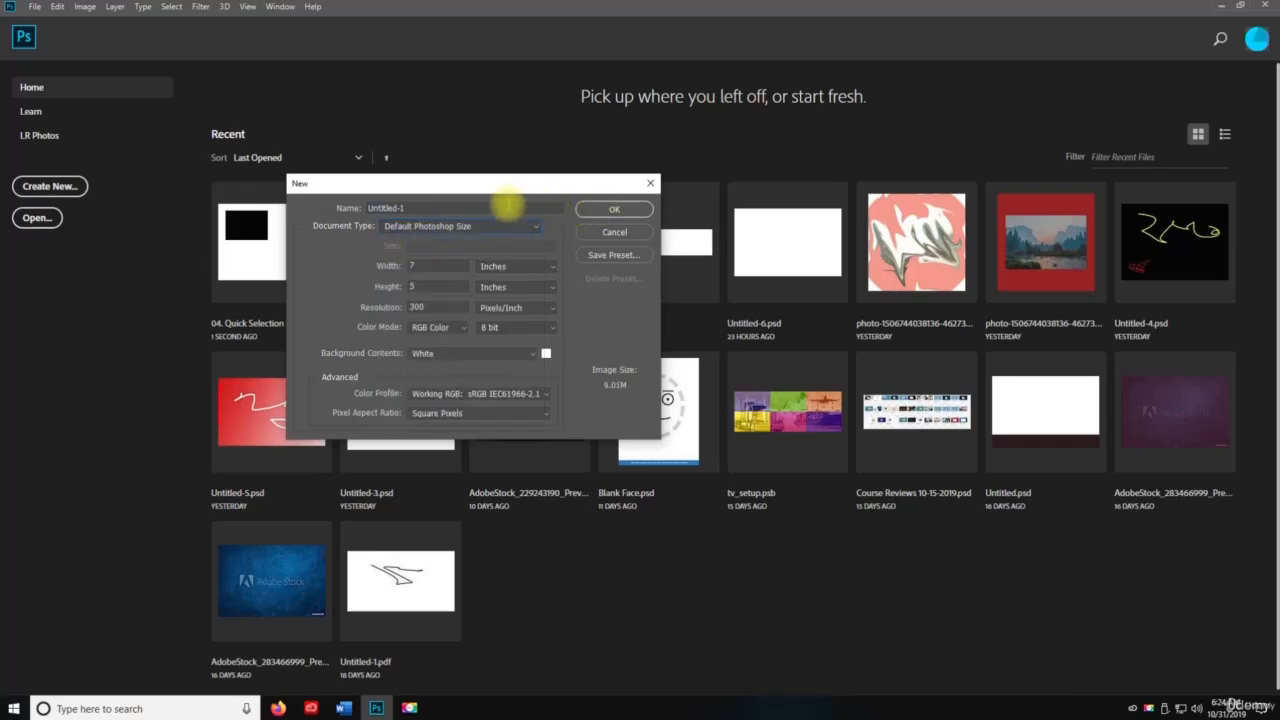
text(05)
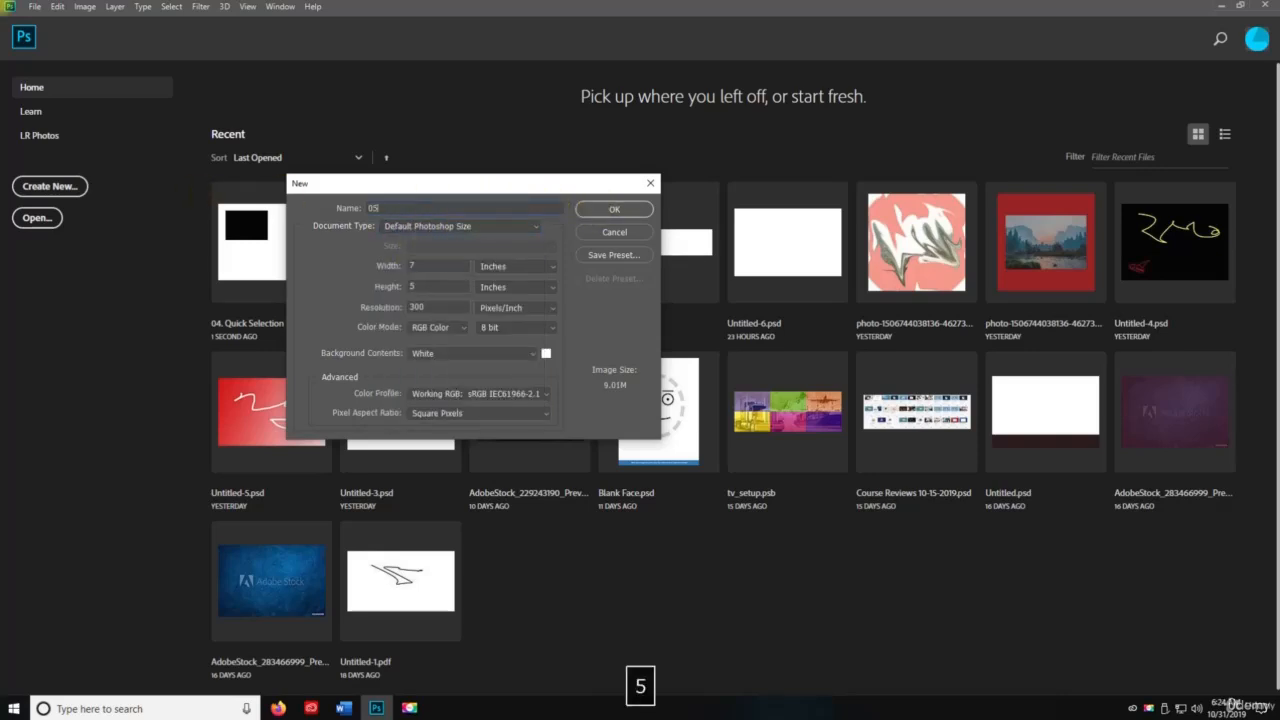
text(. Crop Tool)
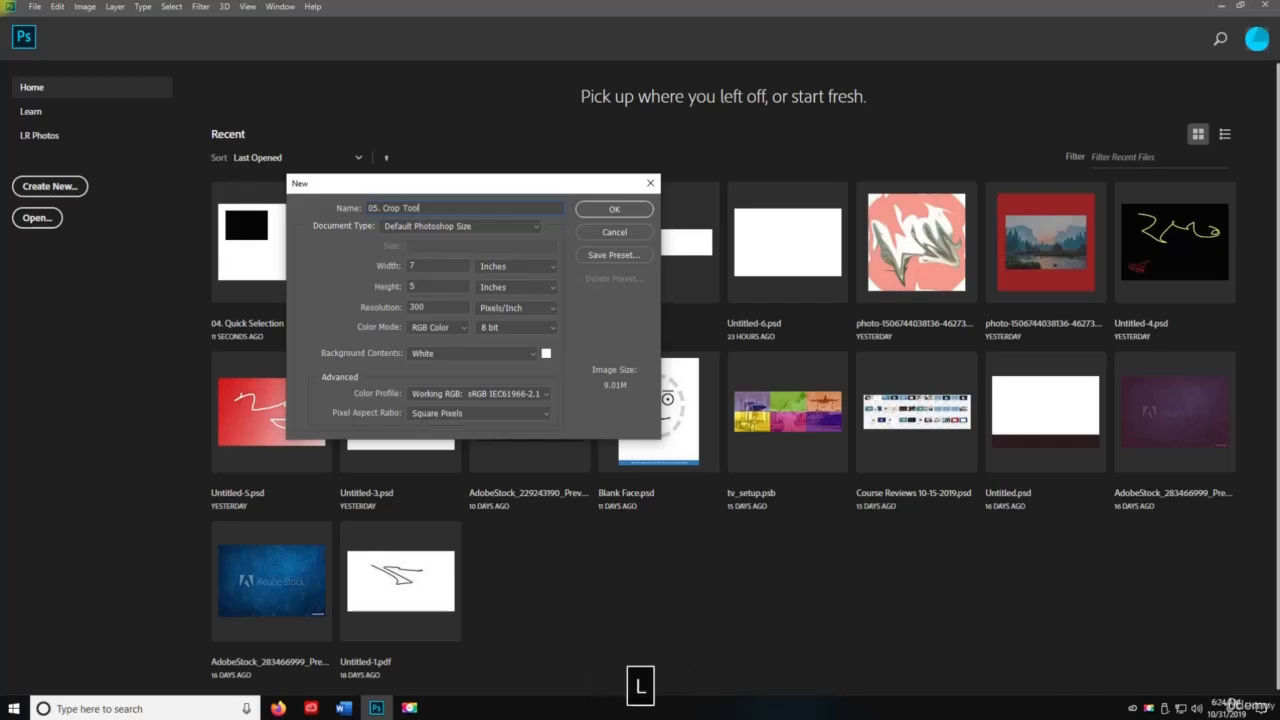
click(605, 209)
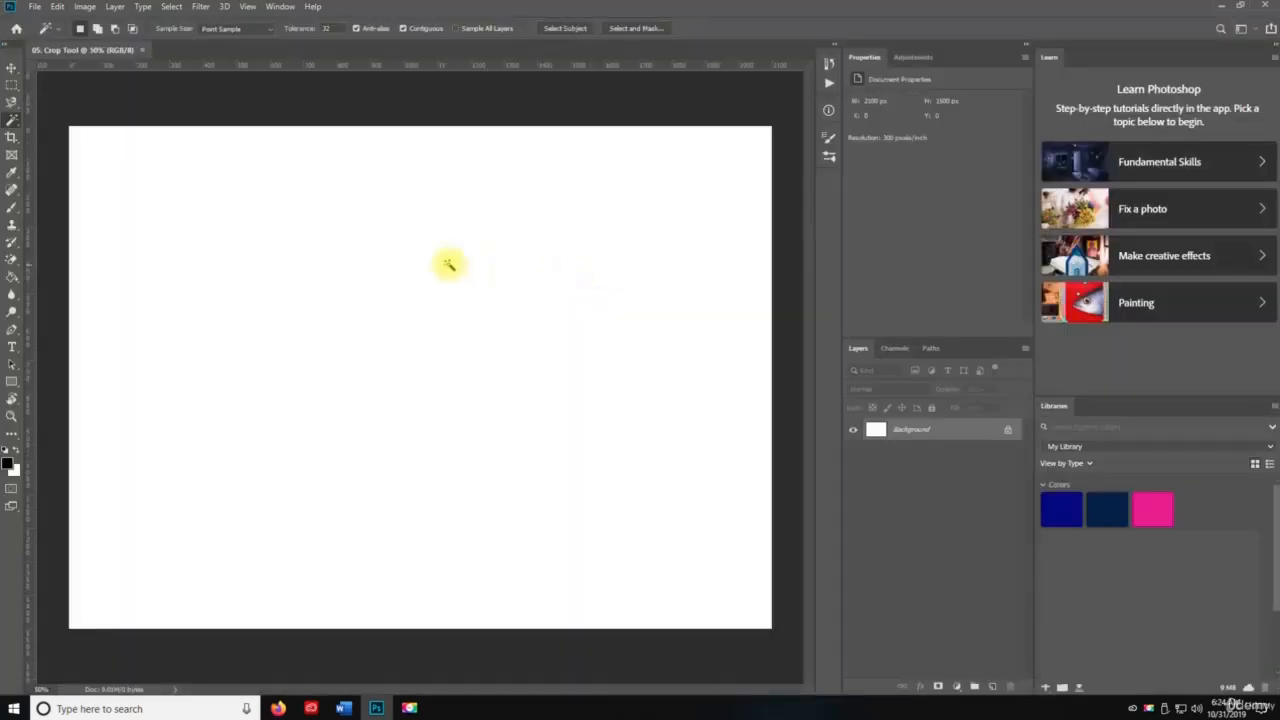
Crop the canvas in three passes from its top, bottom and right edges down to about 740 × 560 px
key(v)
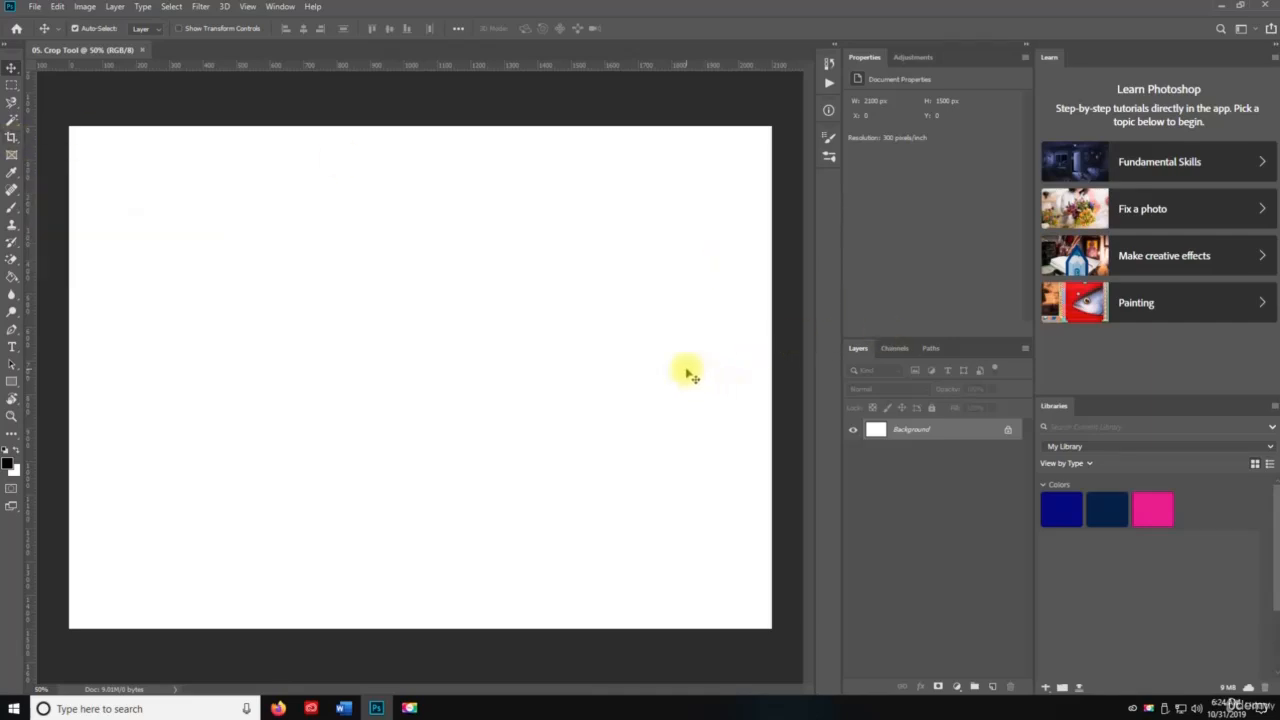
key(c)
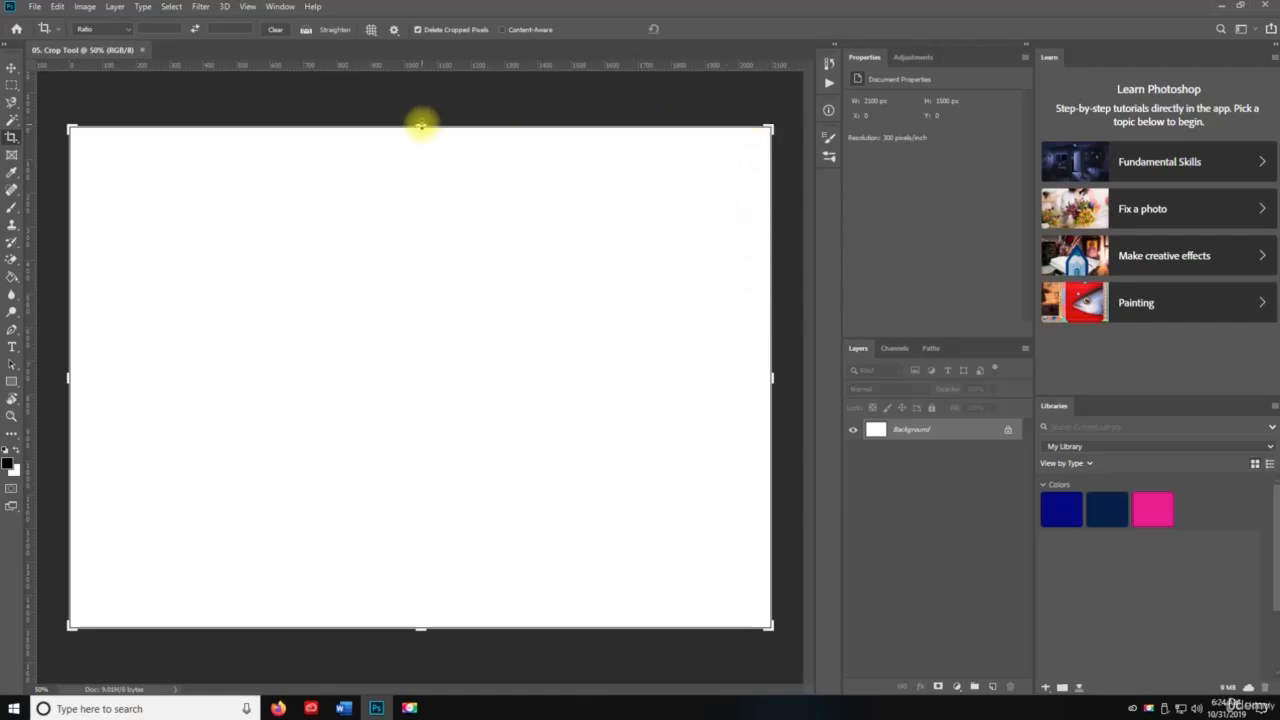
drag(421, 125, 443, 222)
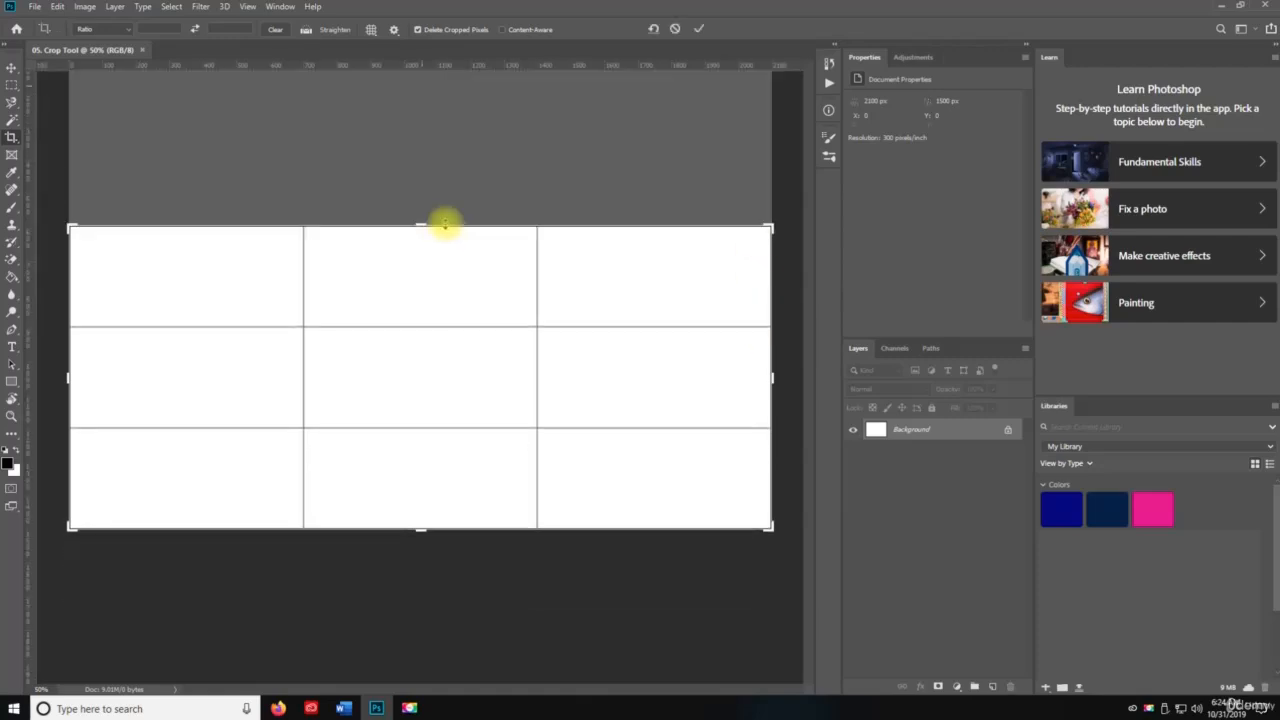
key(Return)
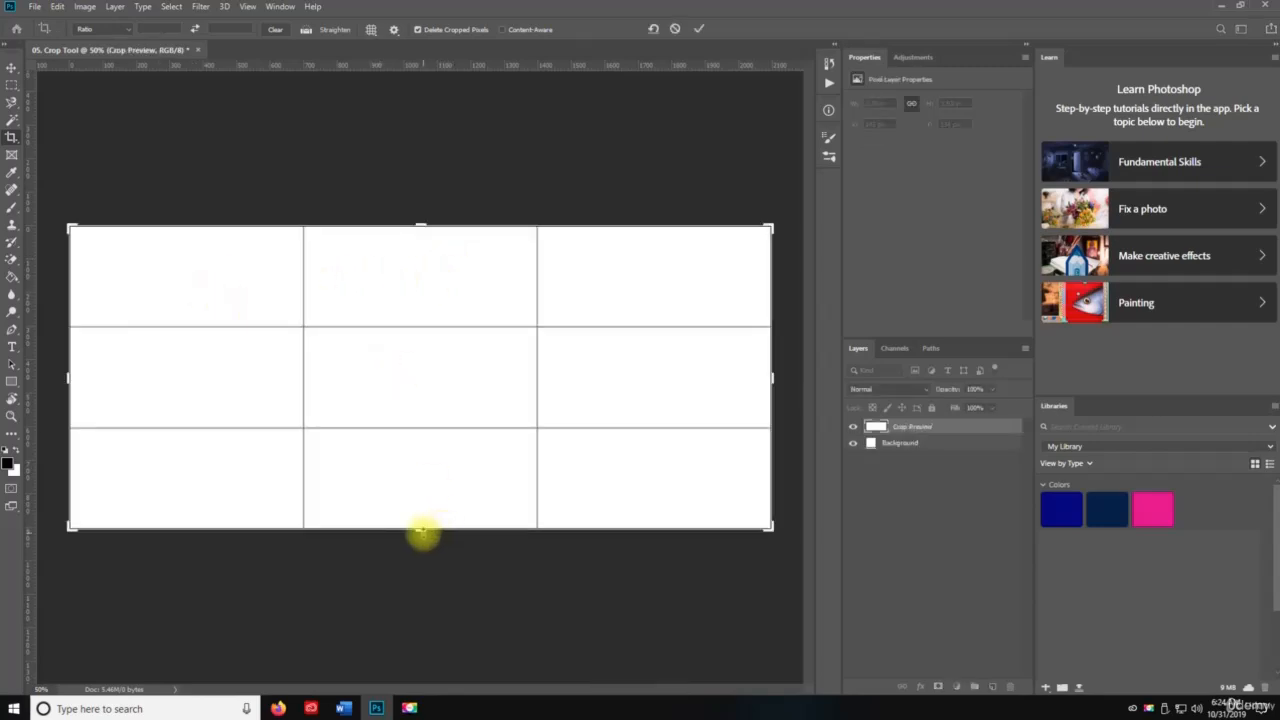
drag(421, 532, 437, 464)
key(Return)
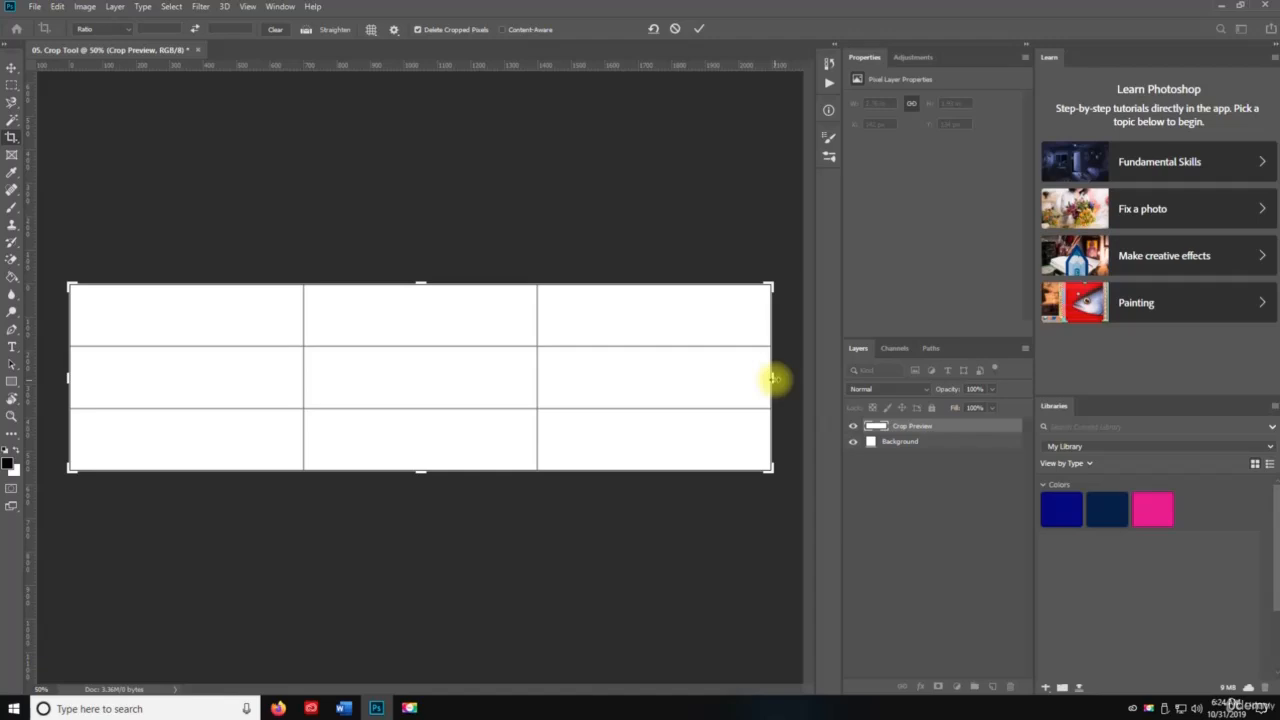
mouse_move(774, 378)
mouse_down()
mouse_move(583, 362)
mouse_move(546, 362)
mouse_move(543, 378)
mouse_up()
key(Return)
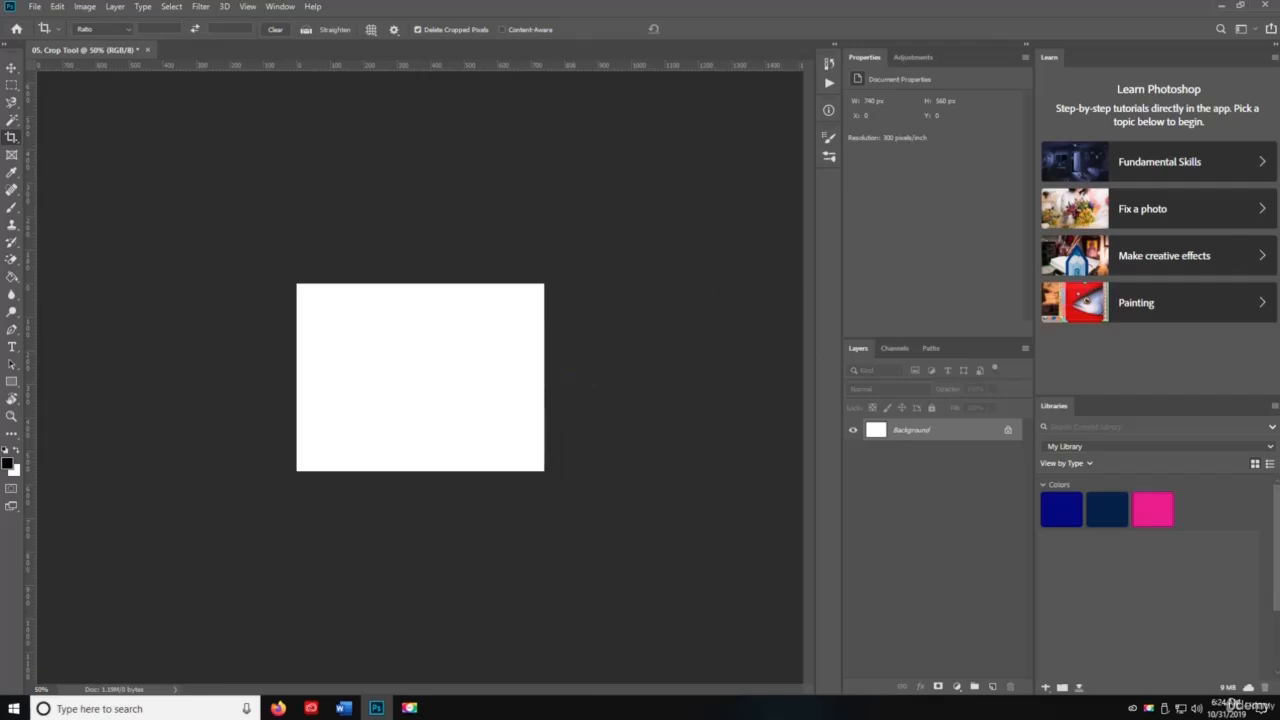
Undo the three crops to restore the full canvas
click(409, 708)
key(space)
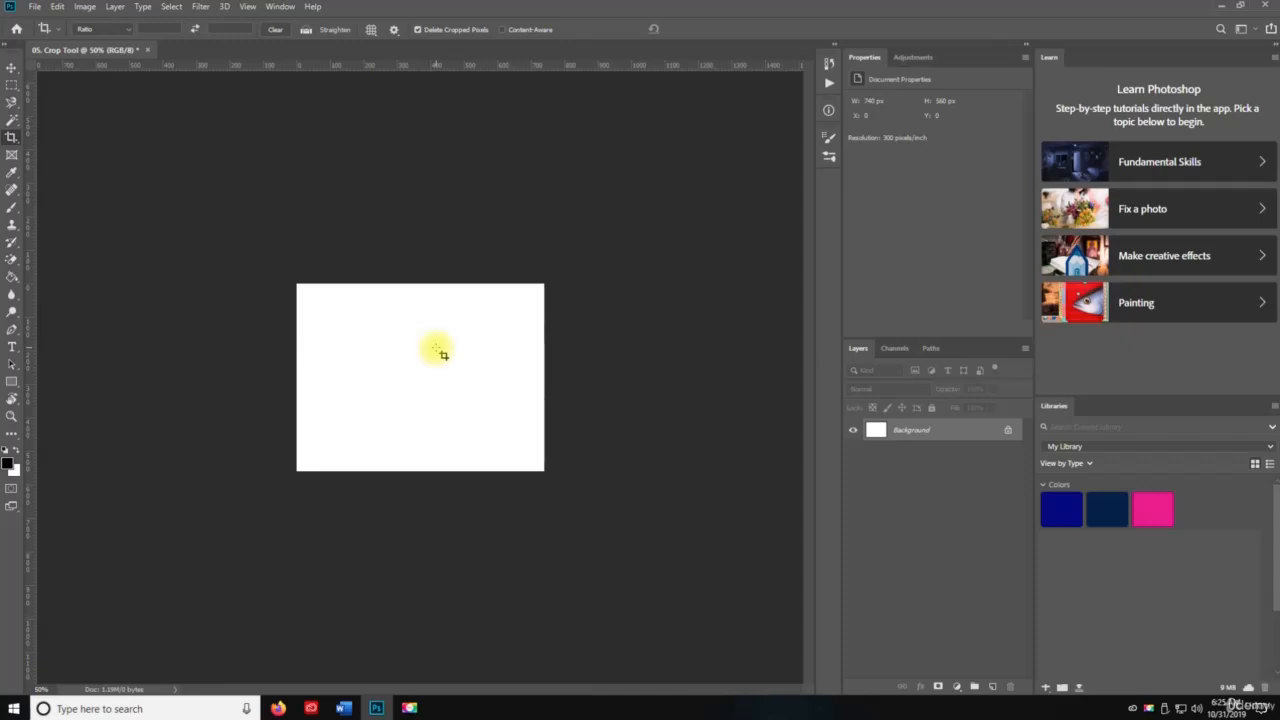
key(v)
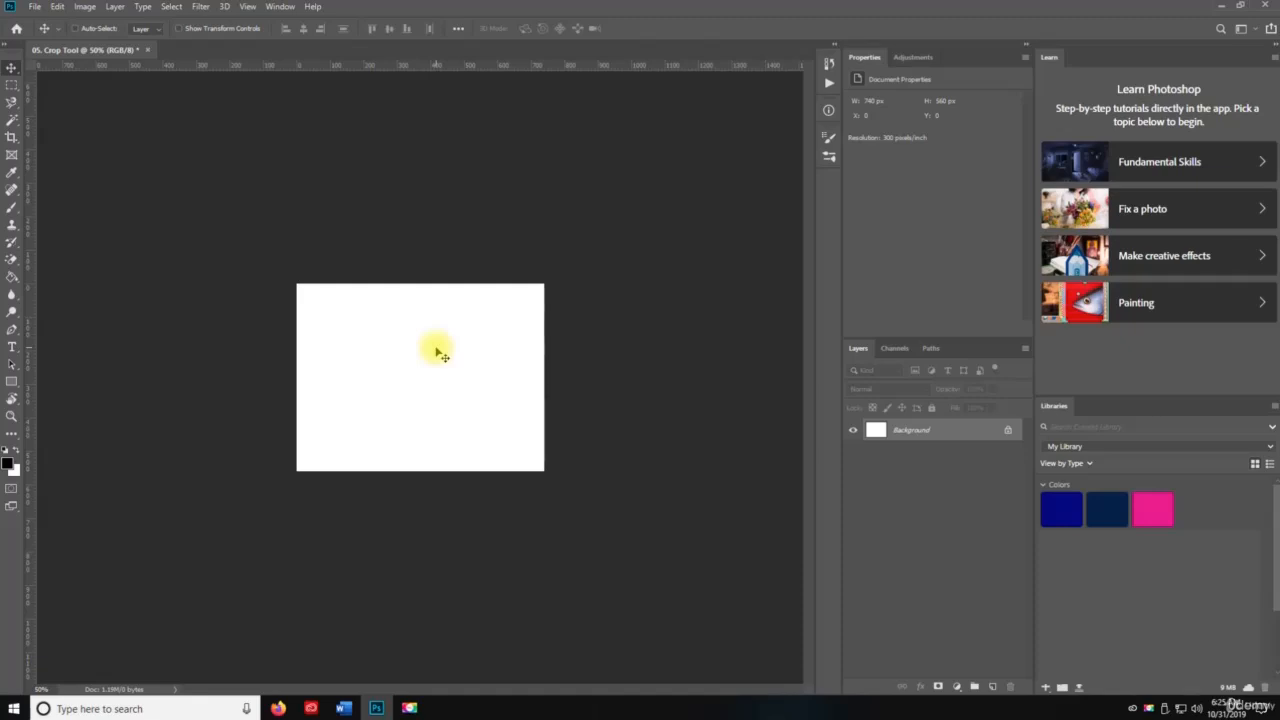
key(ctrl+z)
key(ctrl+z)
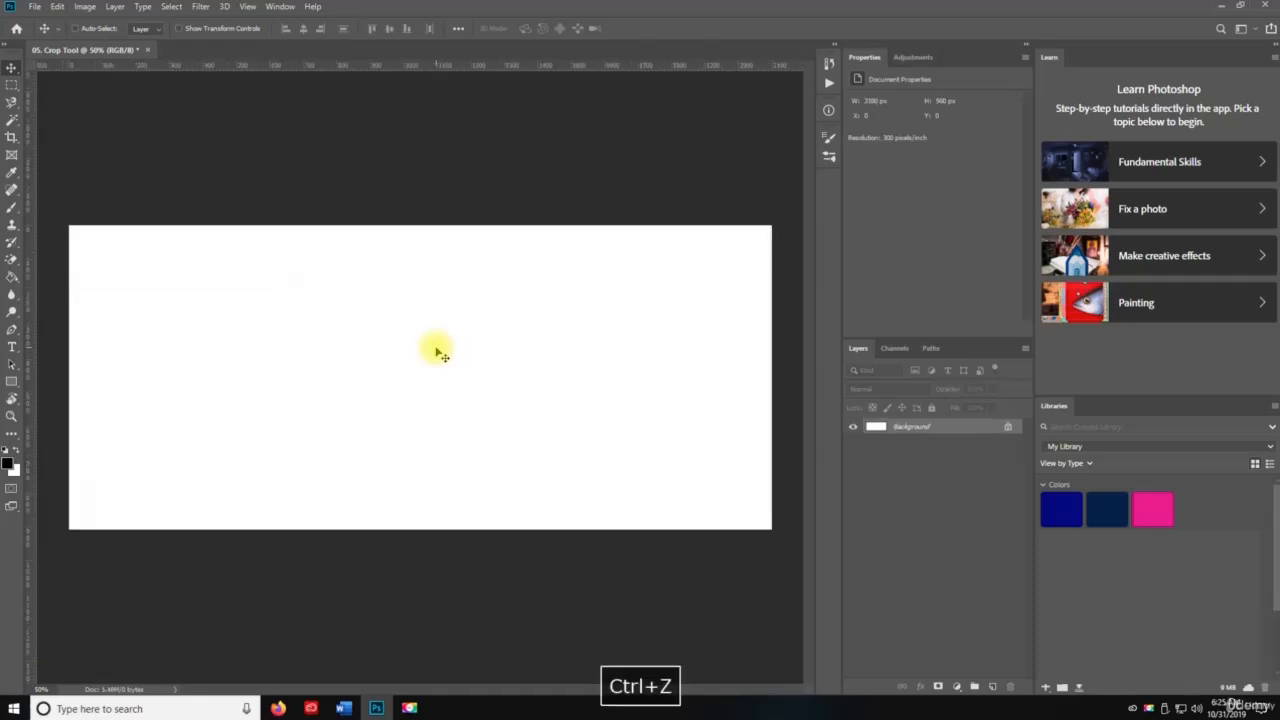
key(ctrl+z)
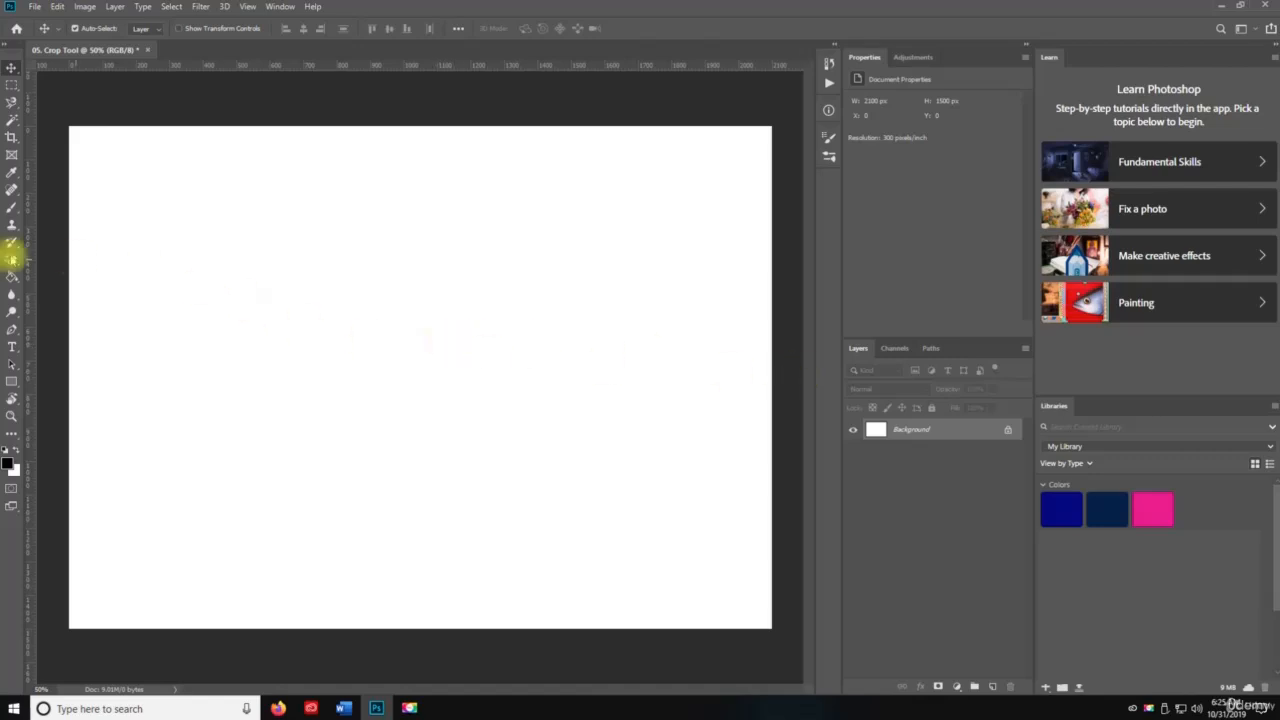
Examine the tools grouped with the Crop tool, switching through Slice and Perspective Crop and back to Crop
click(12, 136)
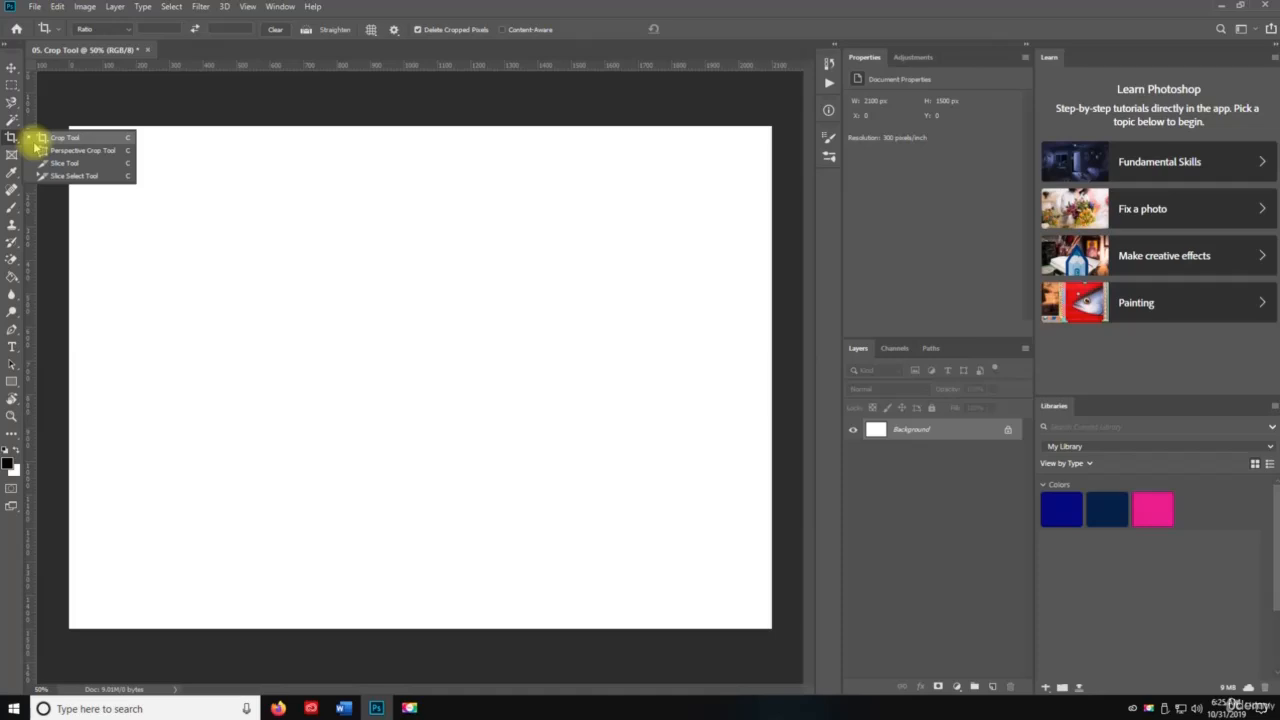
click(35, 141)
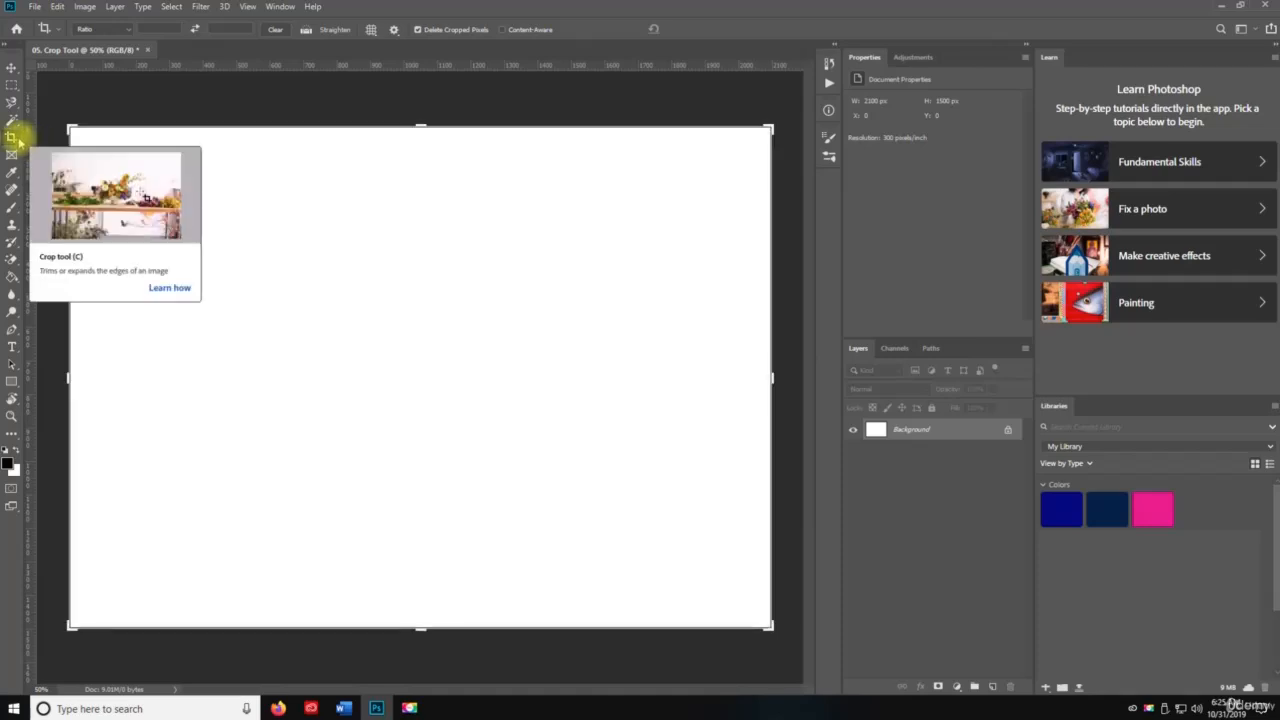
click(17, 142)
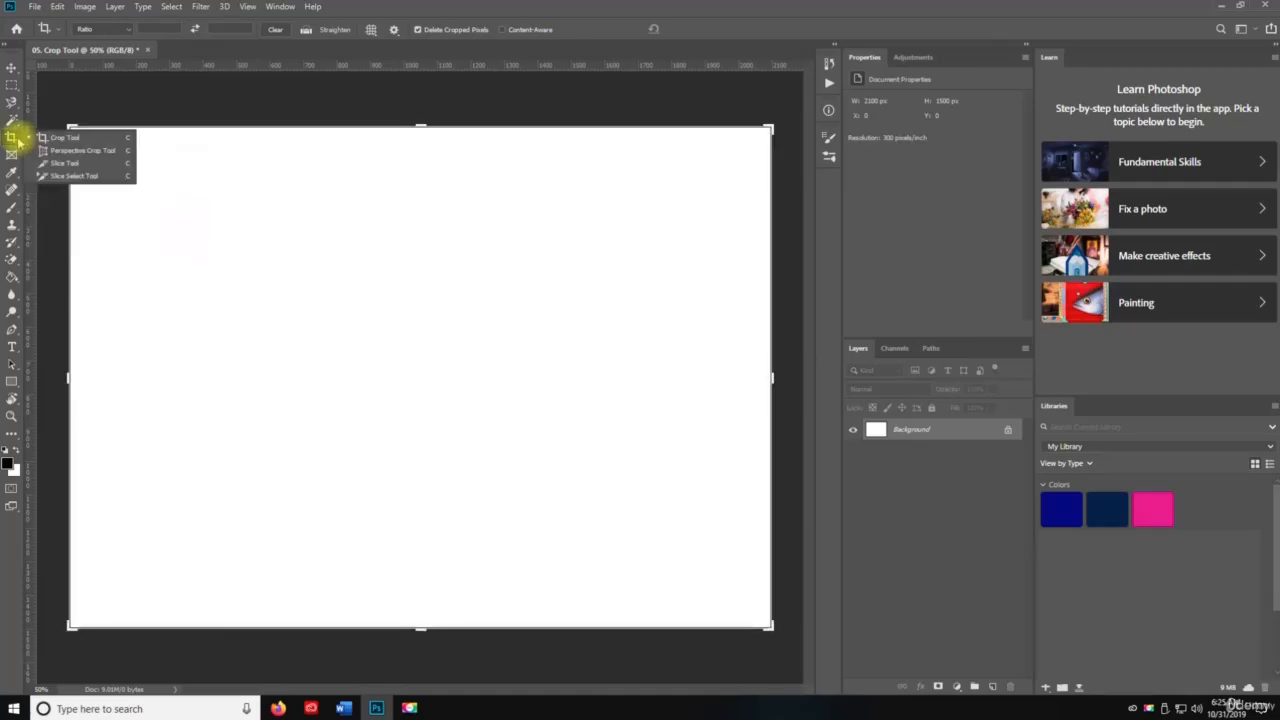
click(64, 163)
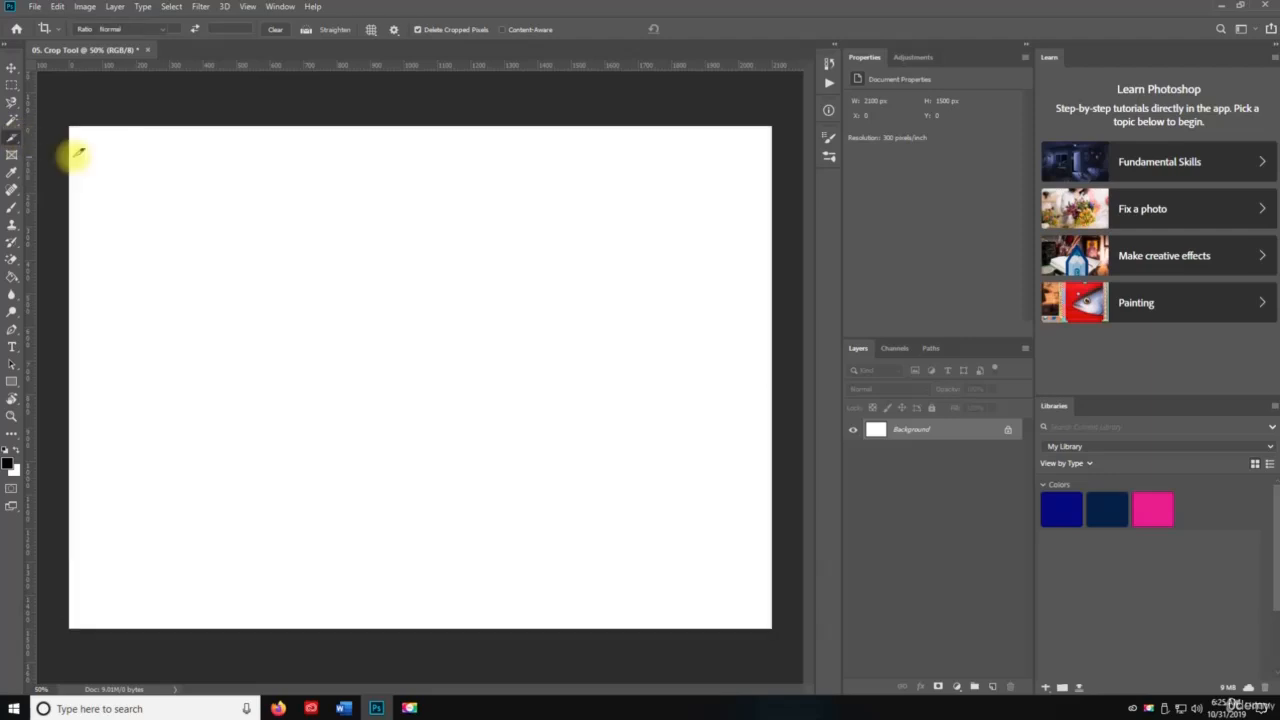
click(19, 139)
click(100, 154)
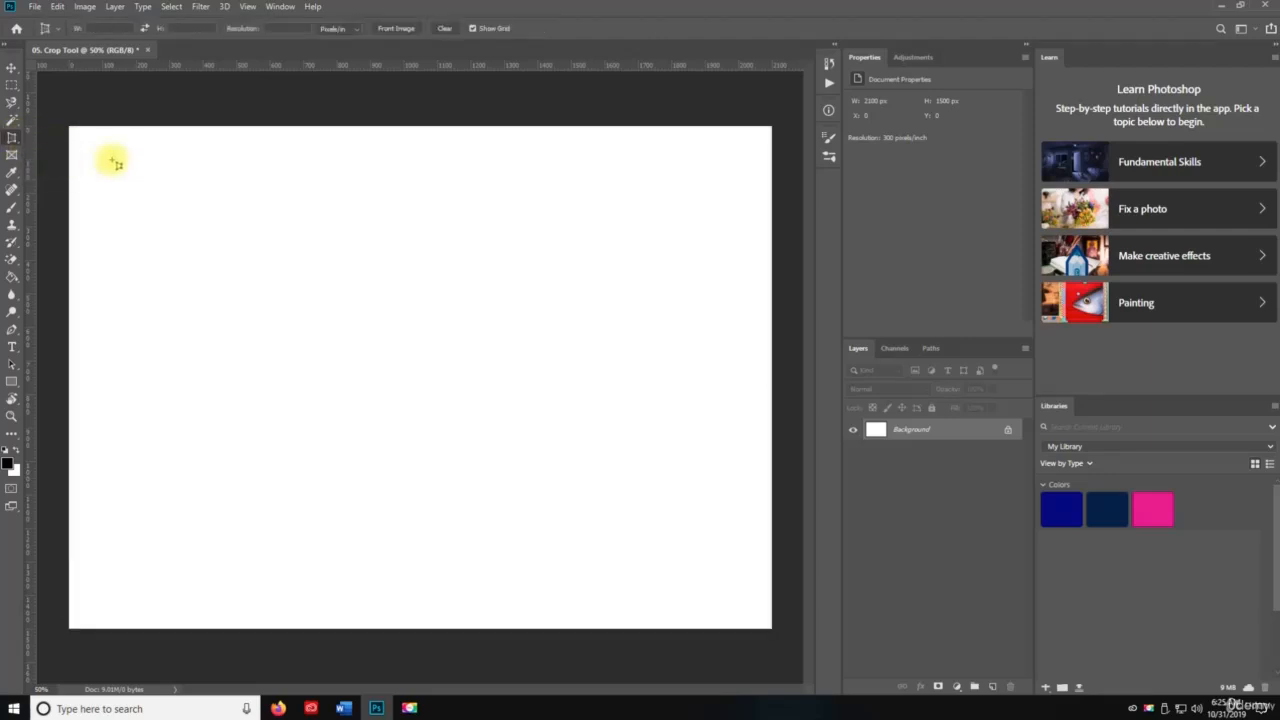
click(17, 140)
click(62, 136)
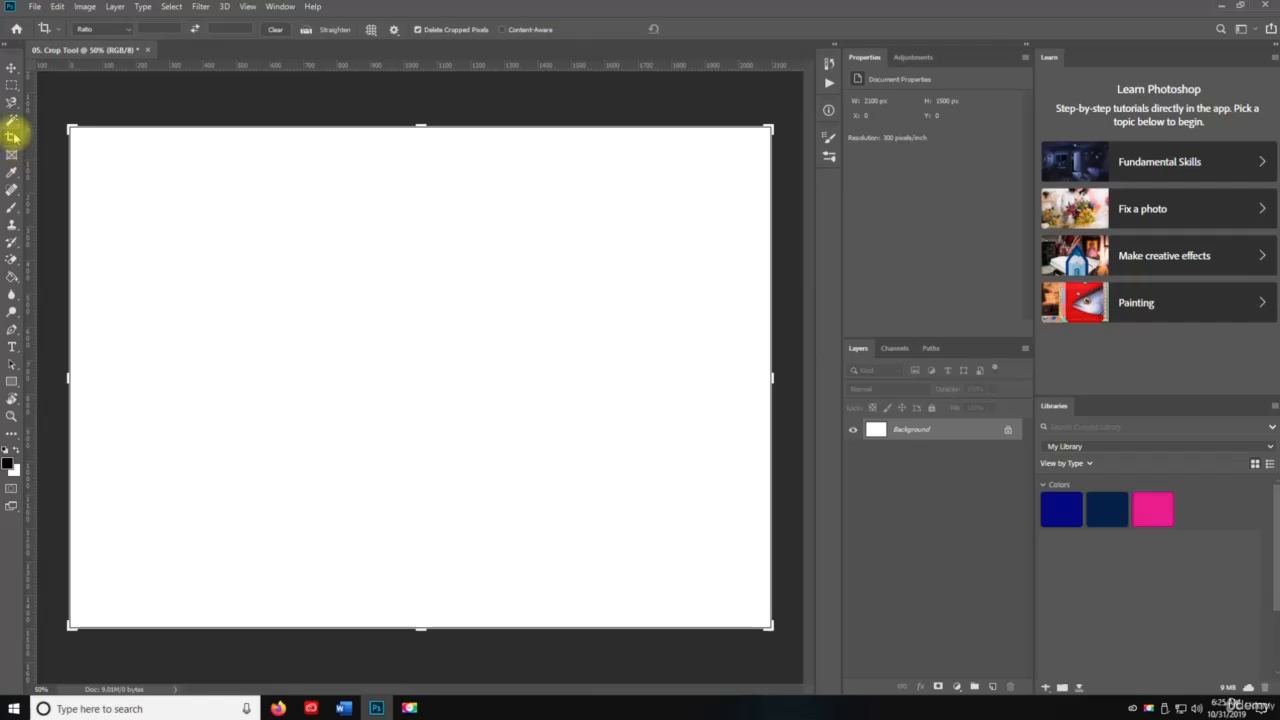
Try a Perspective Crop that keeps the upper part of the canvas, and undo it
click(12, 138)
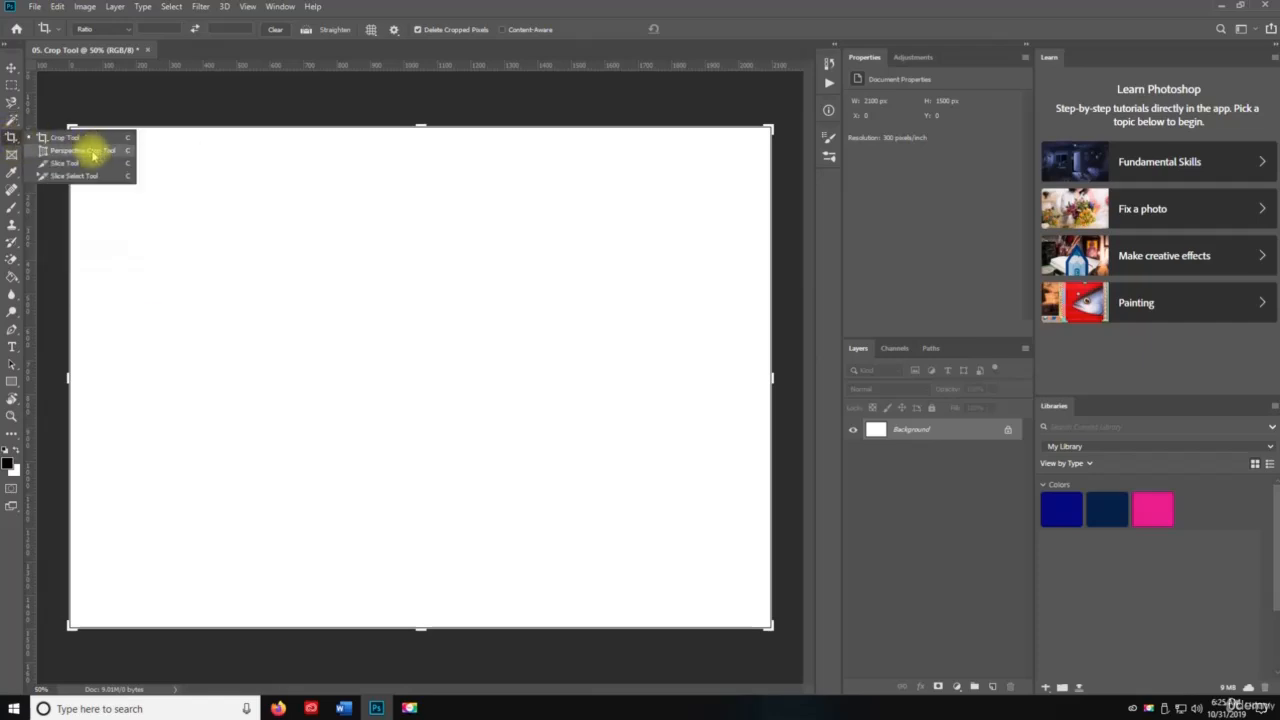
click(93, 151)
drag(76, 134, 697, 455)
key(Return)
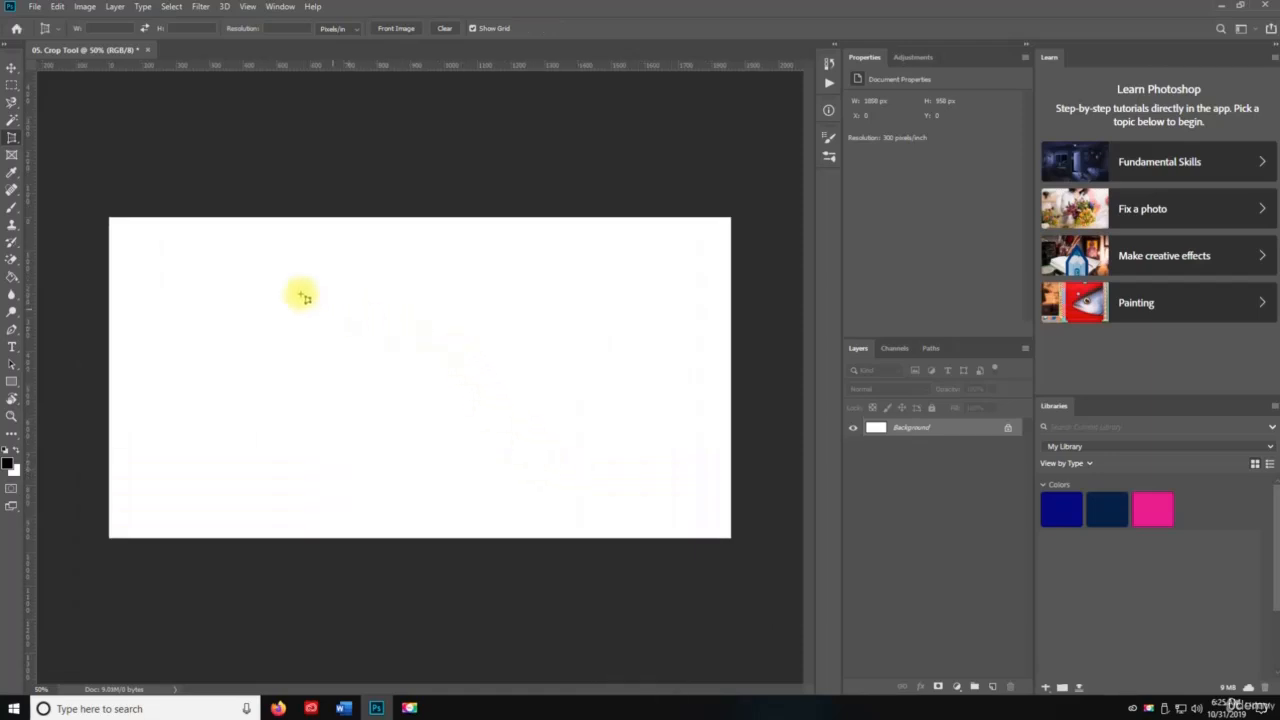
key(ctrl+z)
Perspective-crop the canvas to about 1500 × 1200 px, pulling the frame's upper-right, lower-left and upper-left corners inward
drag(80, 135, 752, 612)
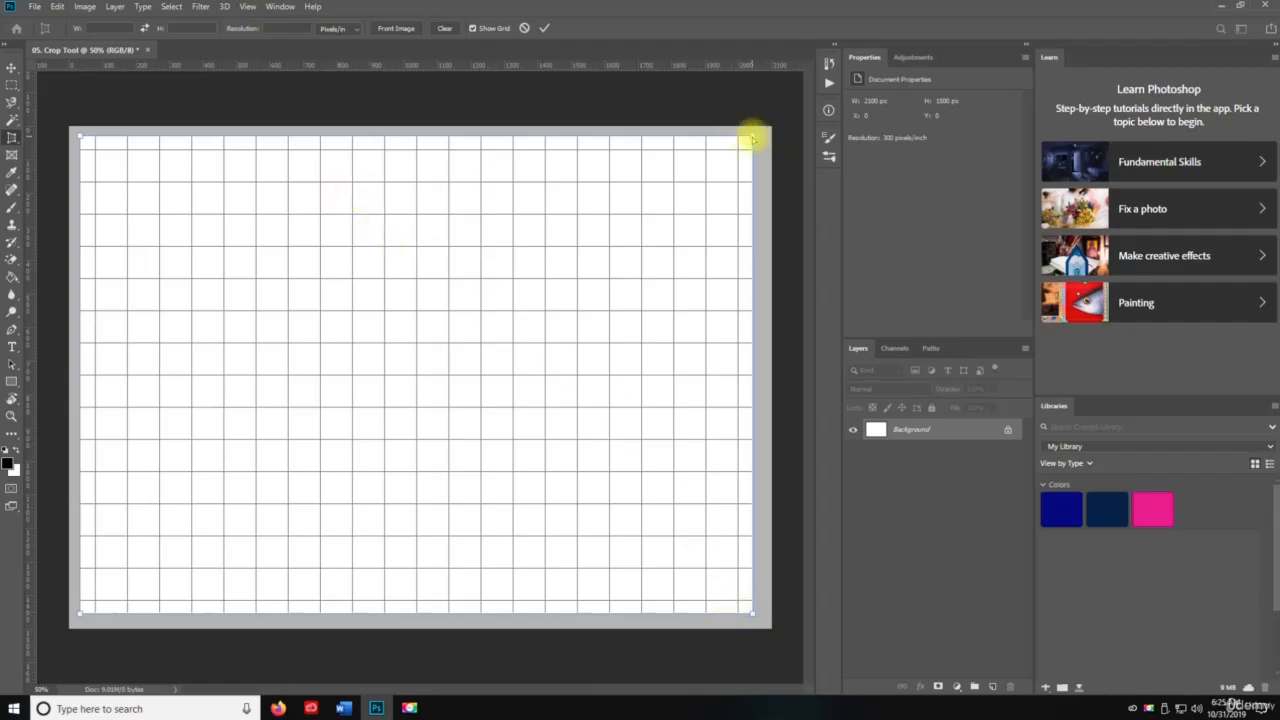
drag(752, 138, 620, 237)
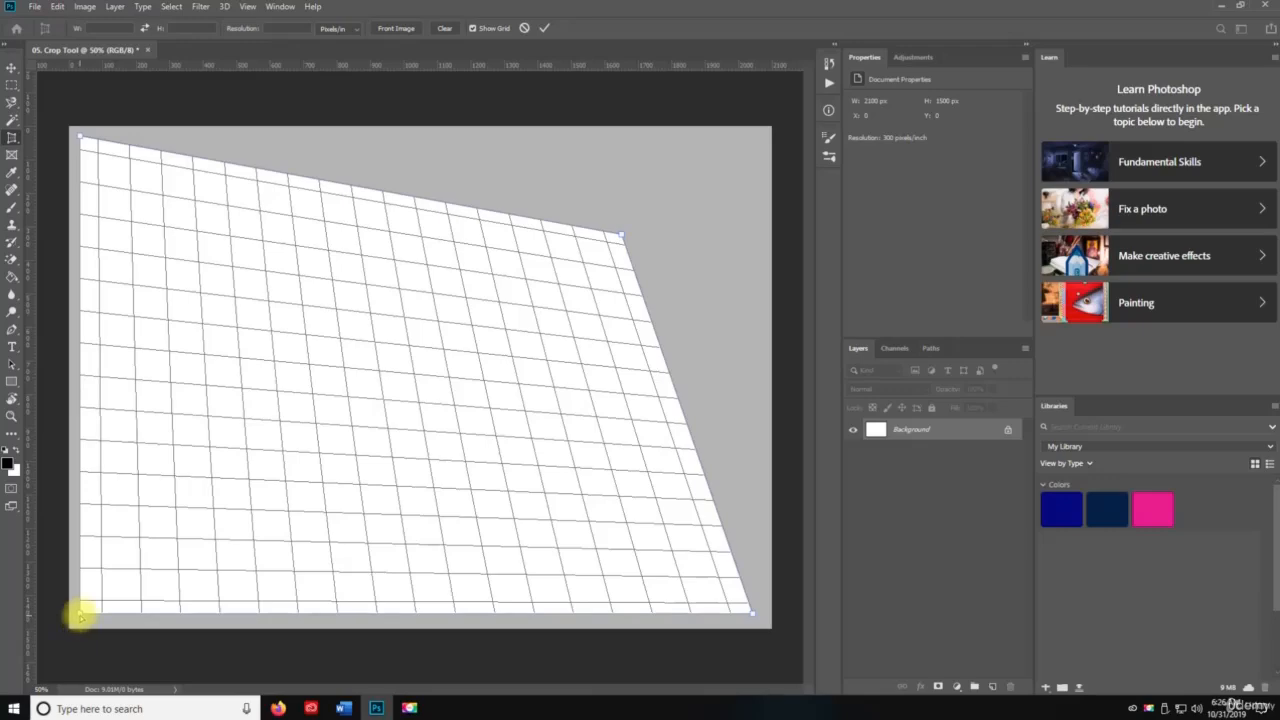
drag(80, 612, 258, 521)
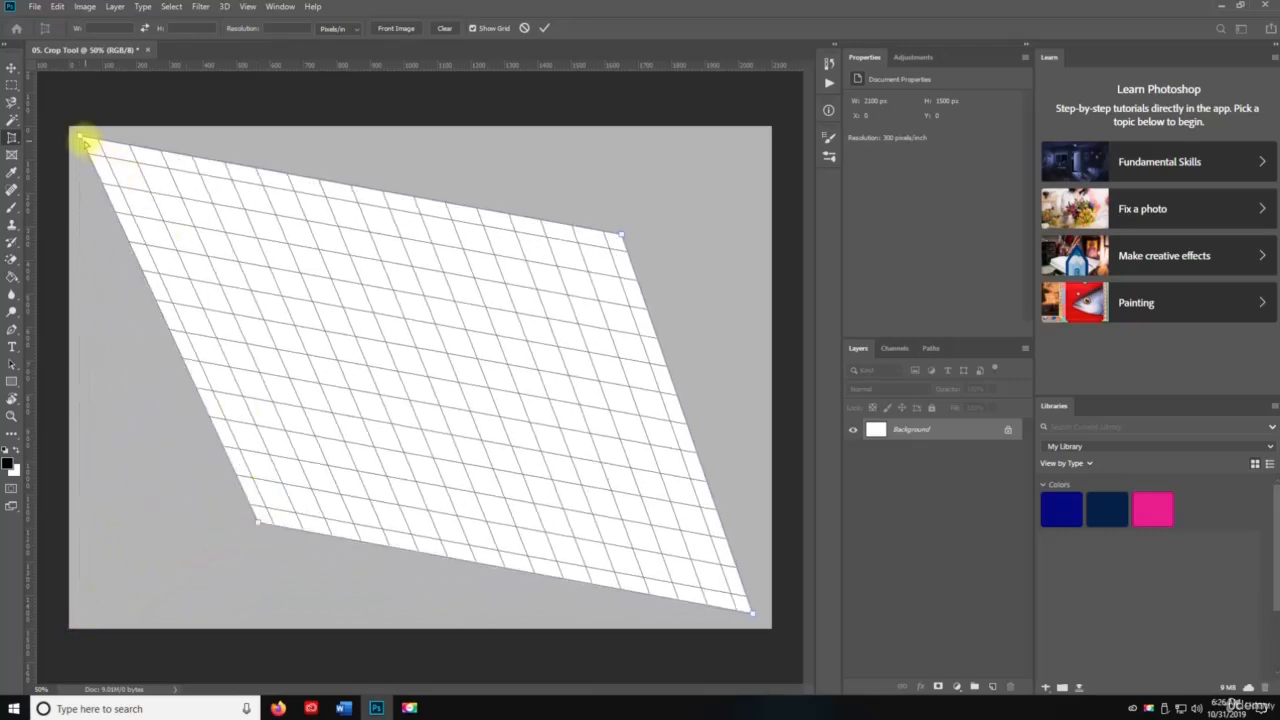
drag(84, 143, 247, 241)
key(Return)
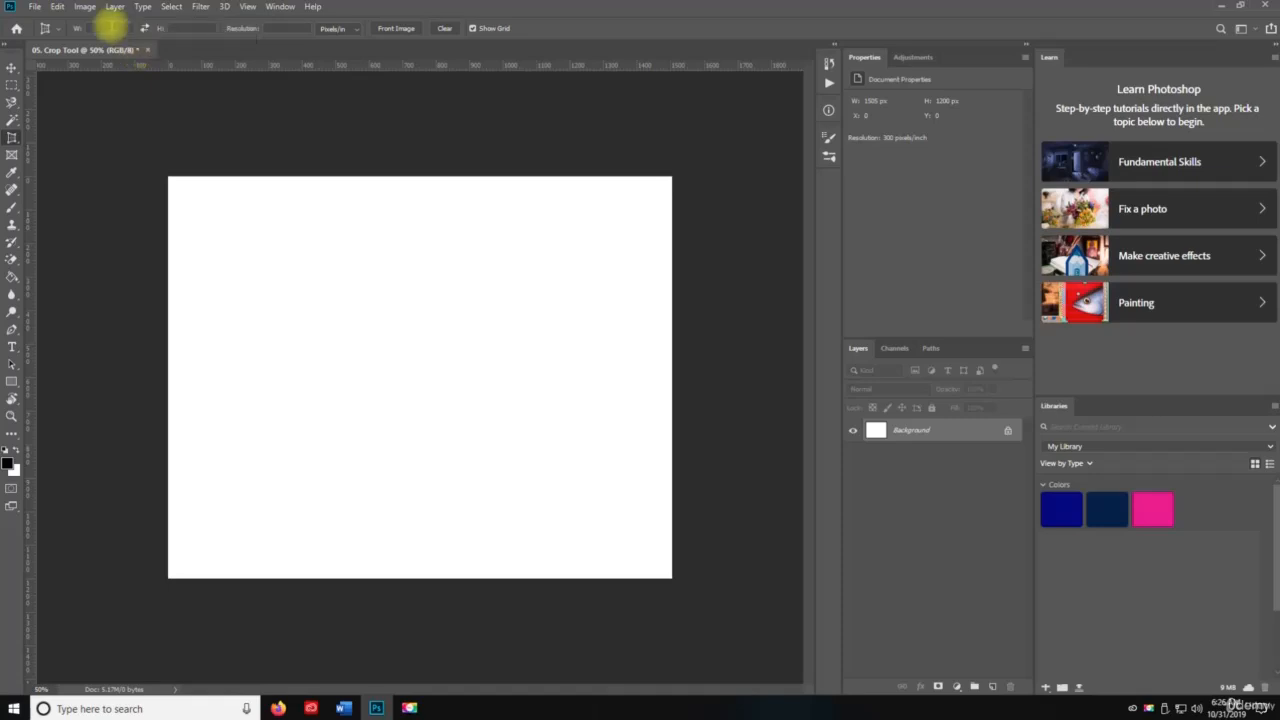
Save the document to the Desktop as "05. Crop Tool" in Photoshop format
click(34, 6)
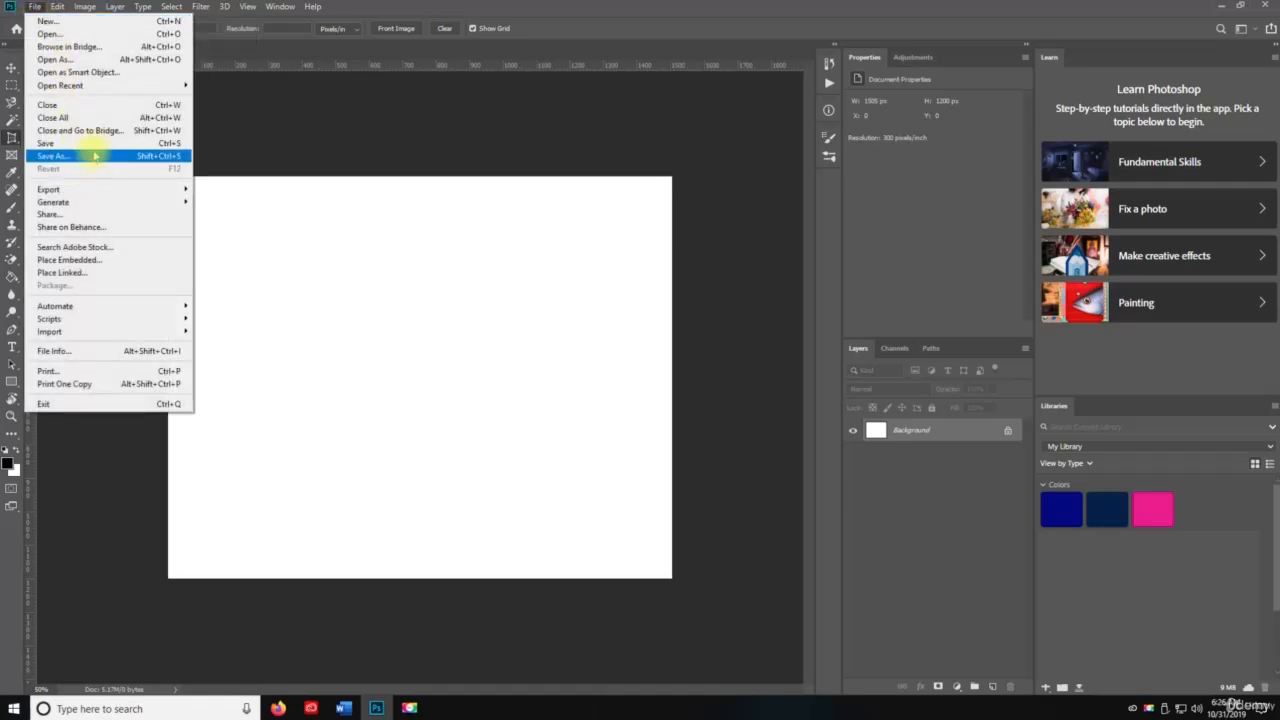
click(55, 156)
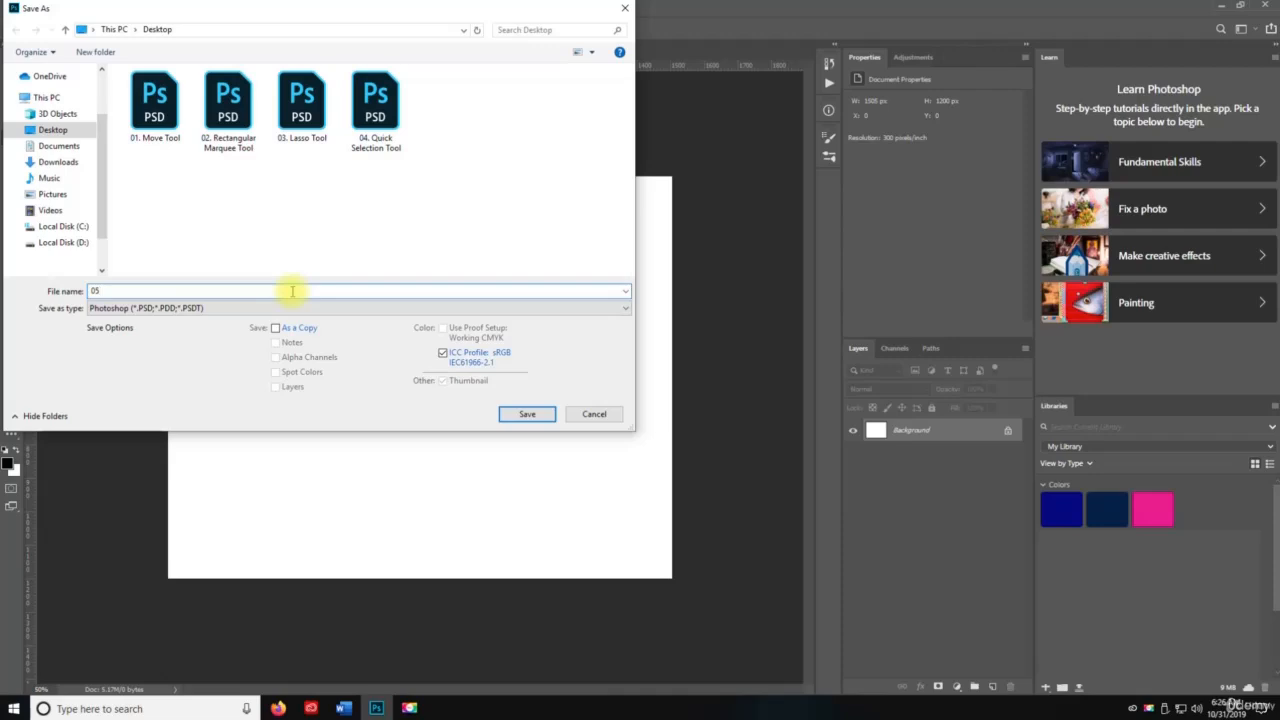
text(05. Crop Tool)
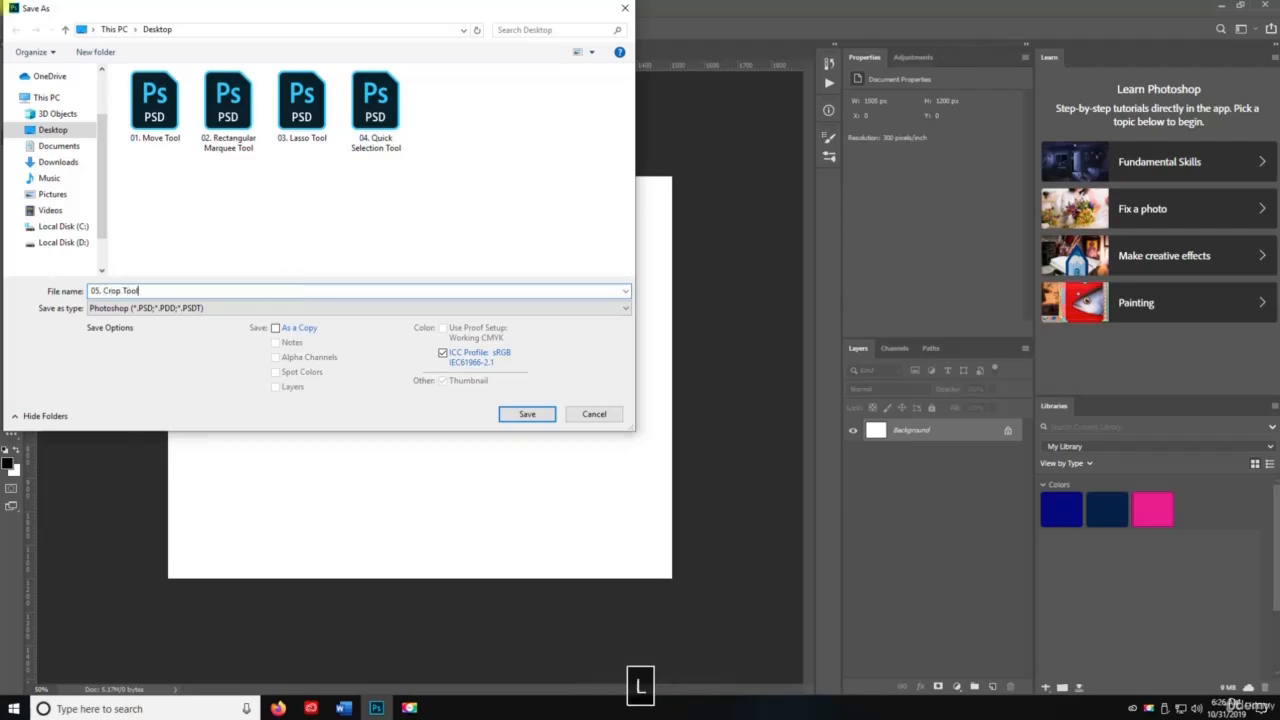
key(Return)
Draw five separate rectangular slices spread across the canvas with the Slice tool, the one above centre about 373 × 270 px
key(v)
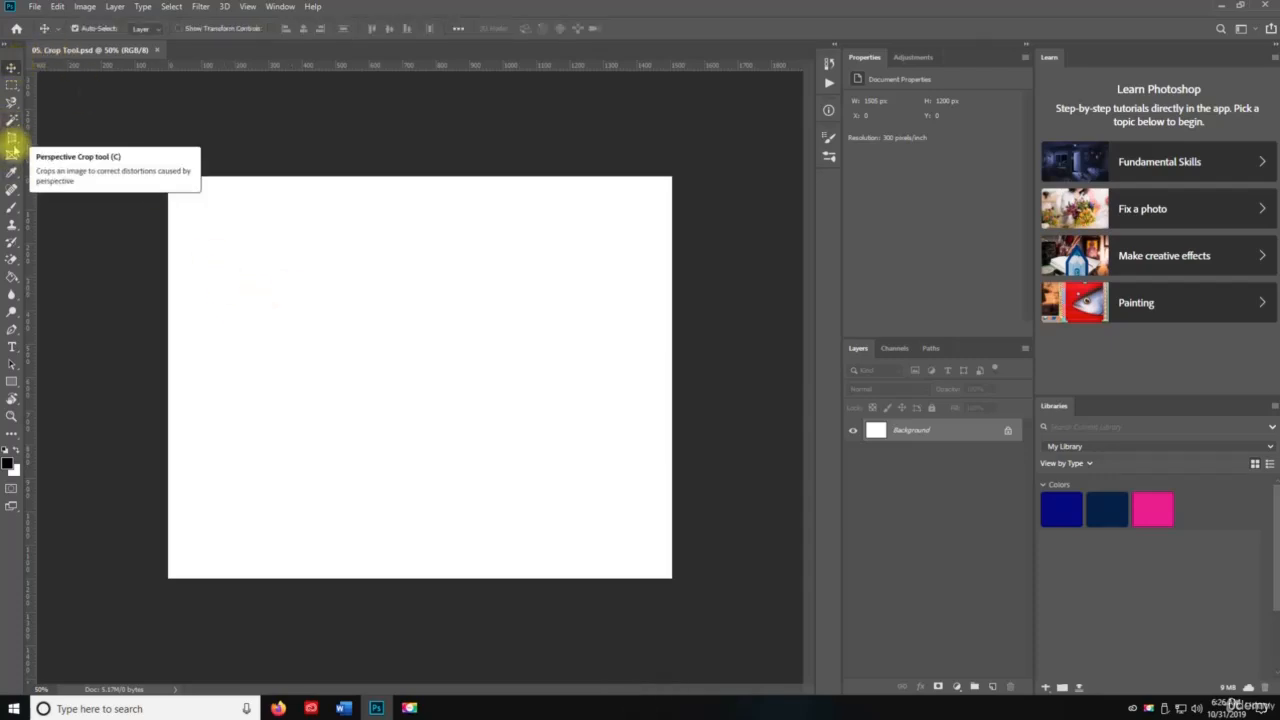
click(13, 150)
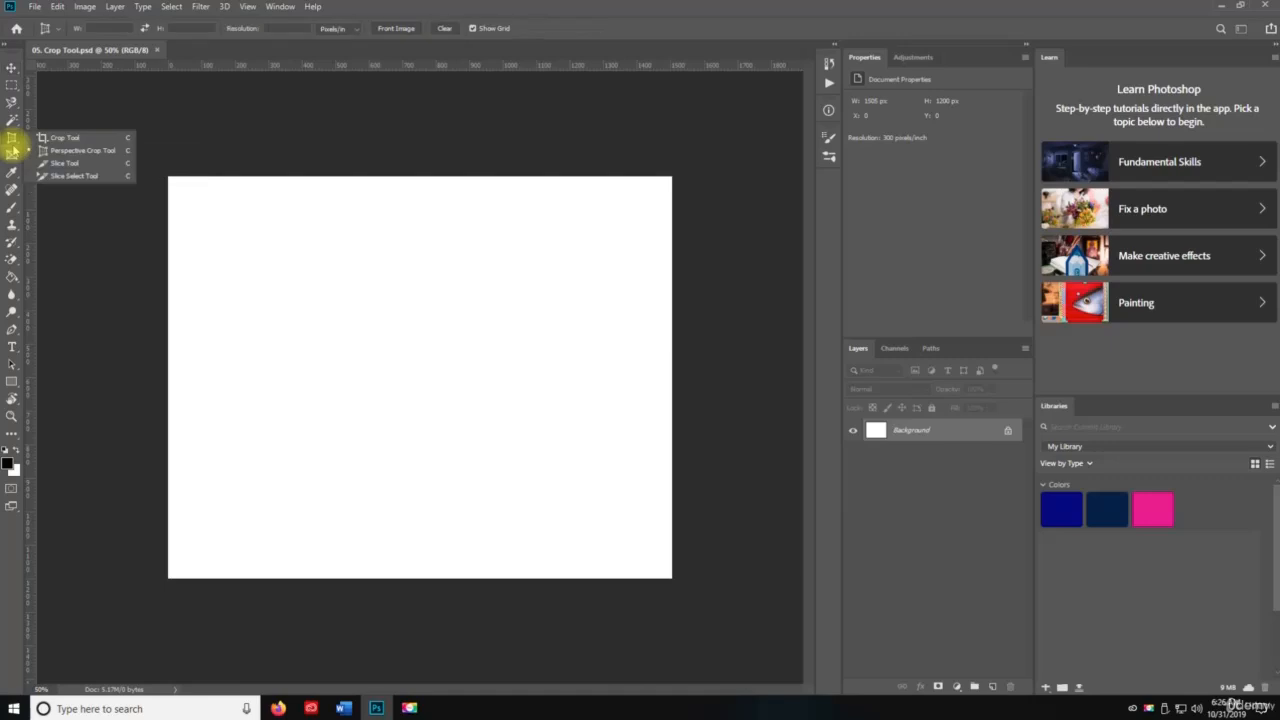
click(104, 163)
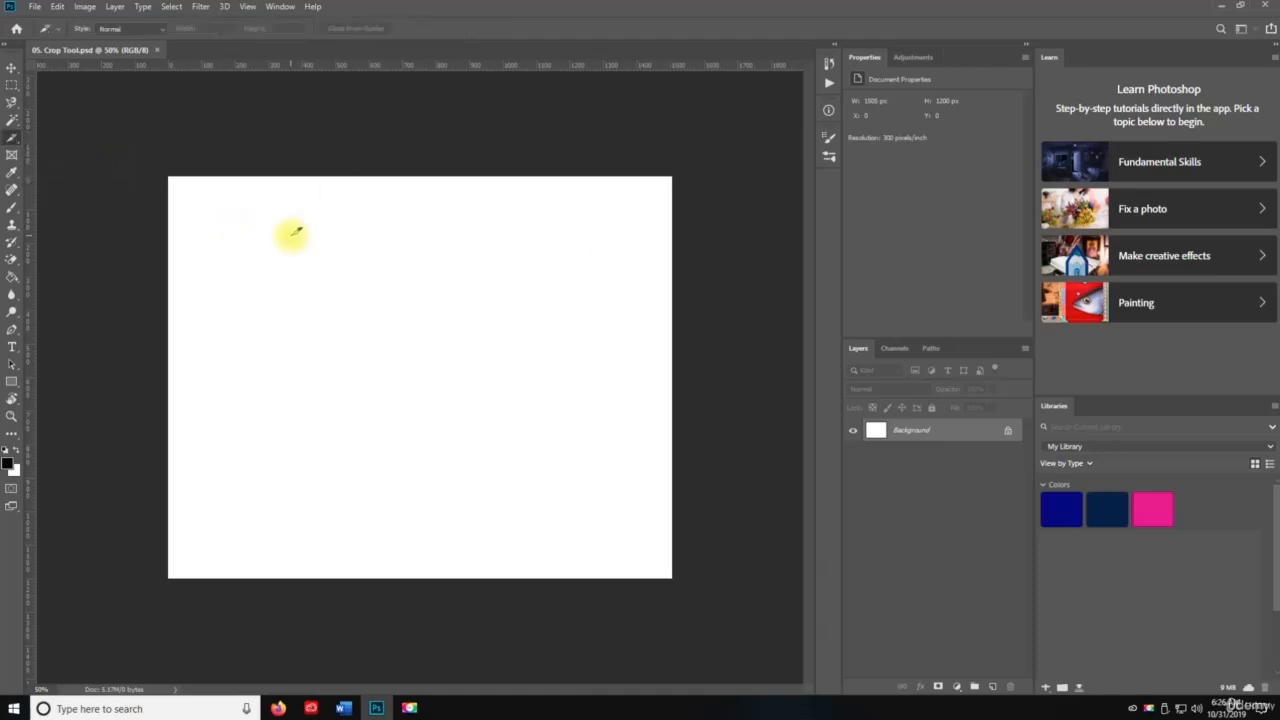
mouse_move(199, 200)
mouse_down()
mouse_move(206, 229)
mouse_move(419, 341)
mouse_up()
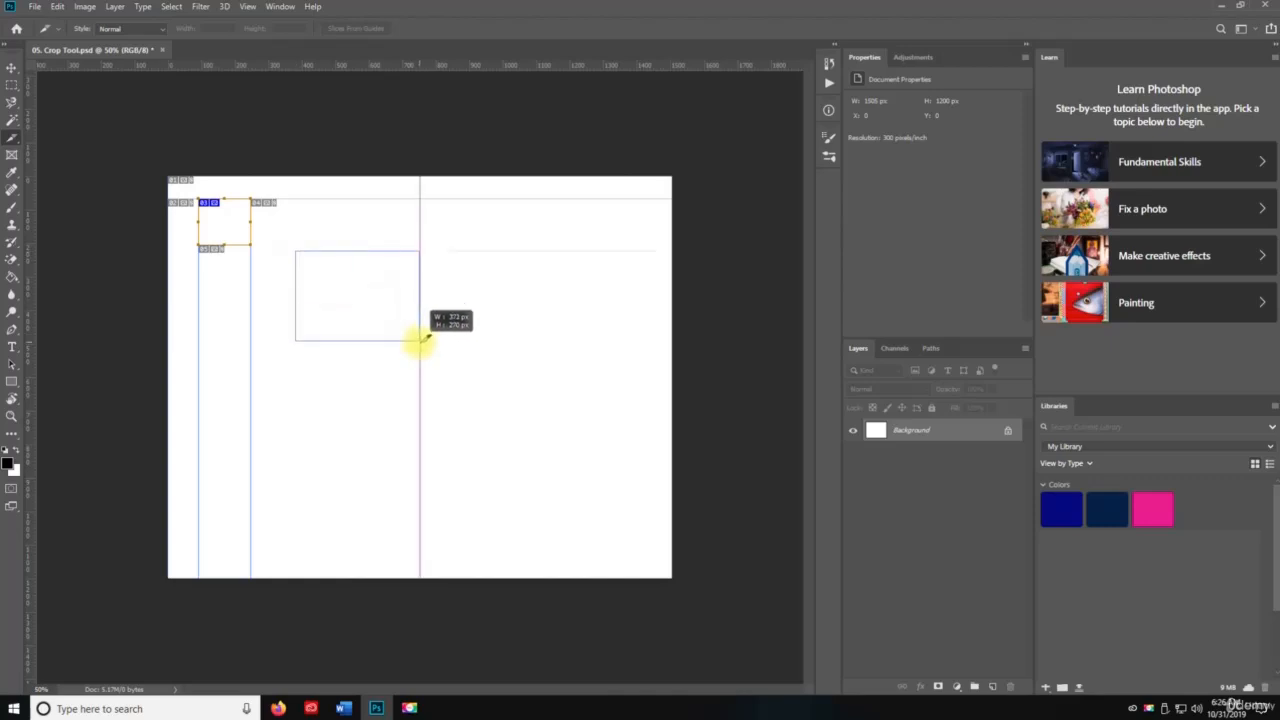
drag(513, 343, 606, 434)
drag(442, 388, 345, 450)
drag(190, 371, 311, 469)
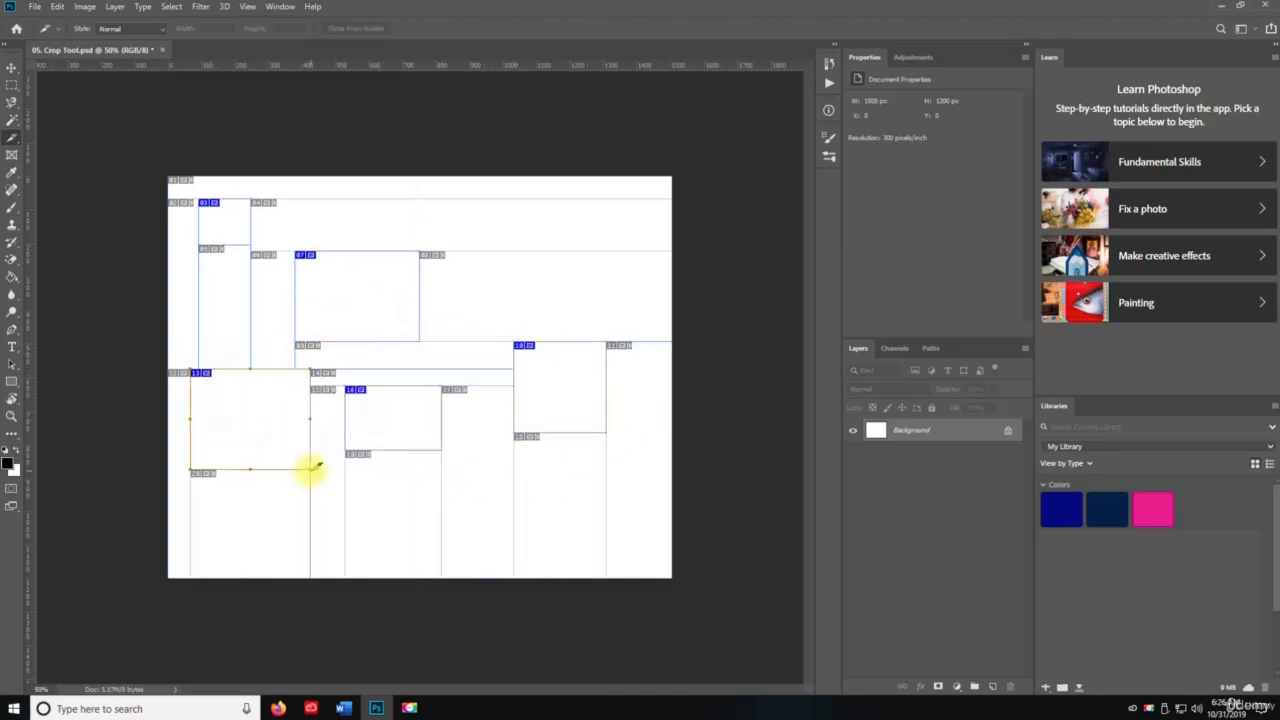
Select the slice above centre and other drawn slices in turn with the Slice Select tool
right_click(15, 141)
click(75, 165)
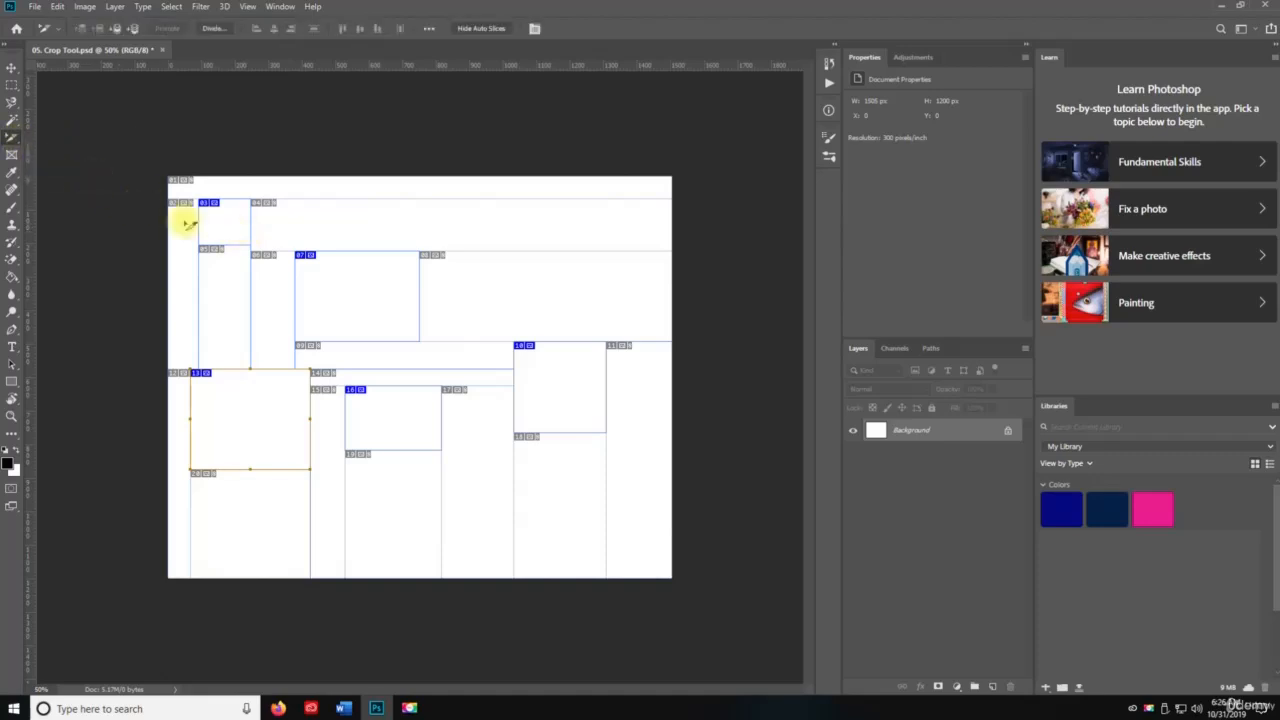
click(335, 285)
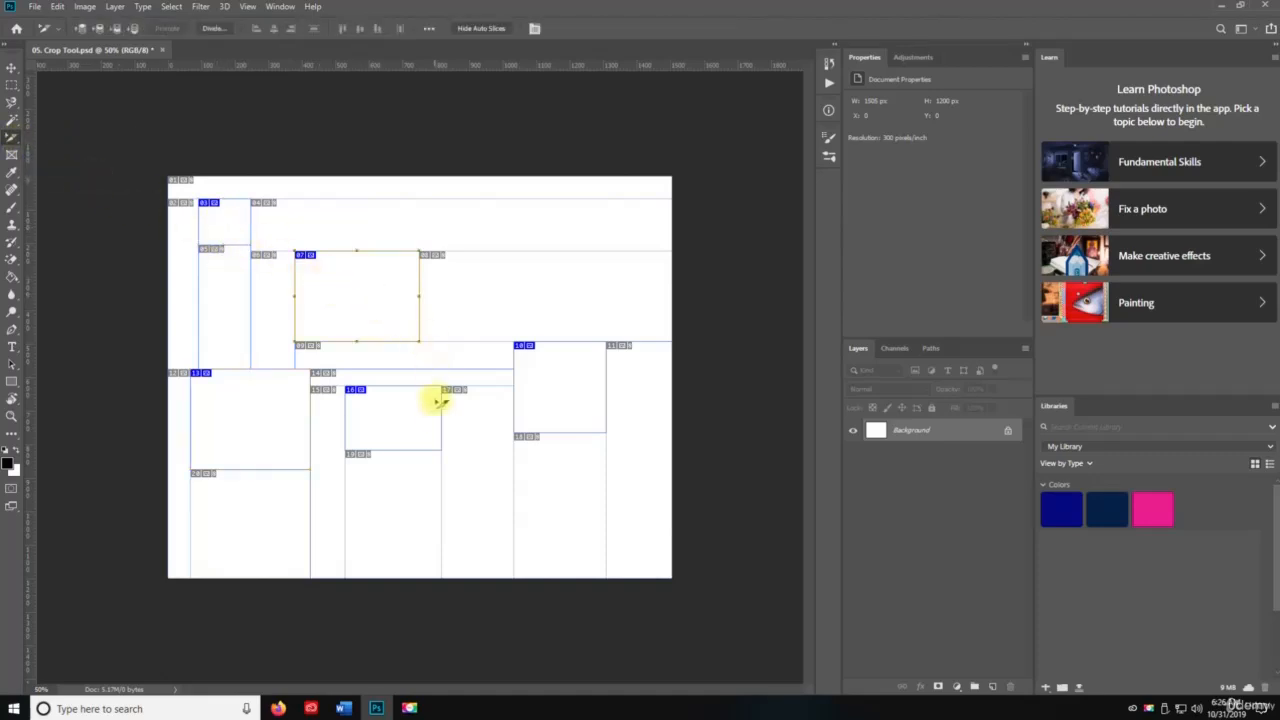
click(298, 432)
click(535, 388)
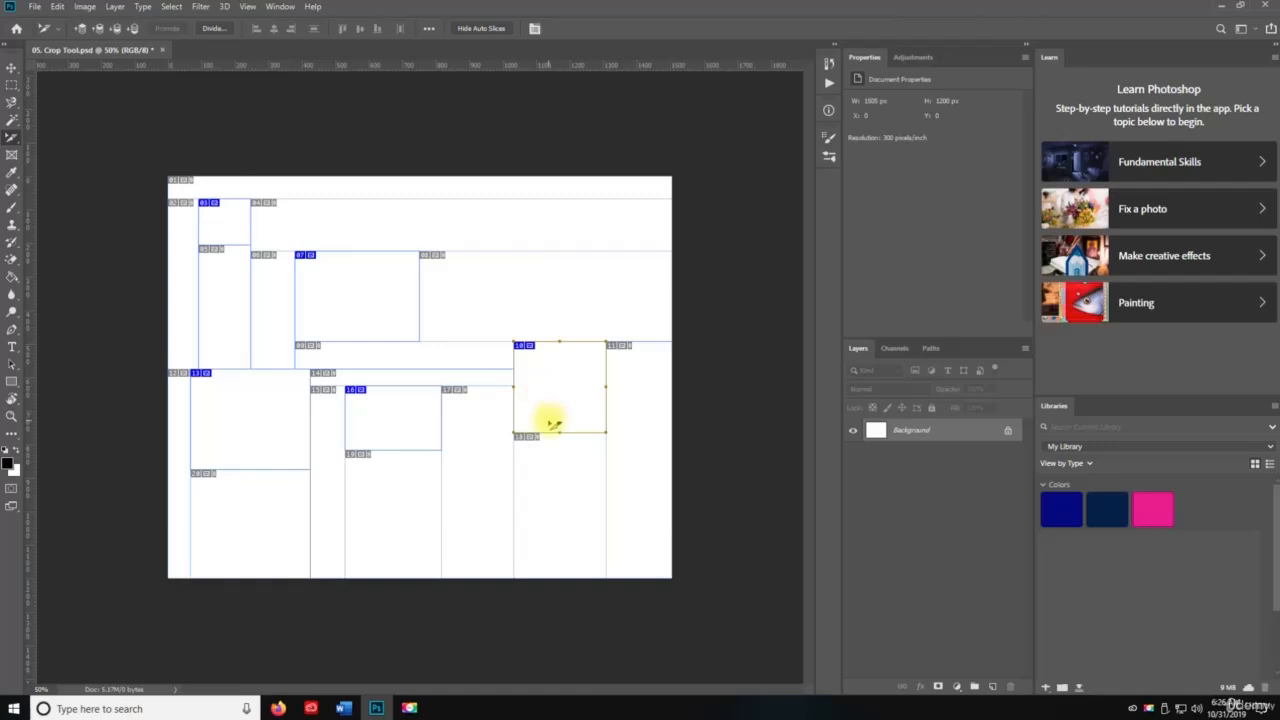
Undo all the drawn slices and the perspective crop, and return to the Move tool
key(ctrl+z)
key(ctrl+z)
key(ctrl+z)
key(ctrl+z)
key(ctrl+z)
key(ctrl+z)
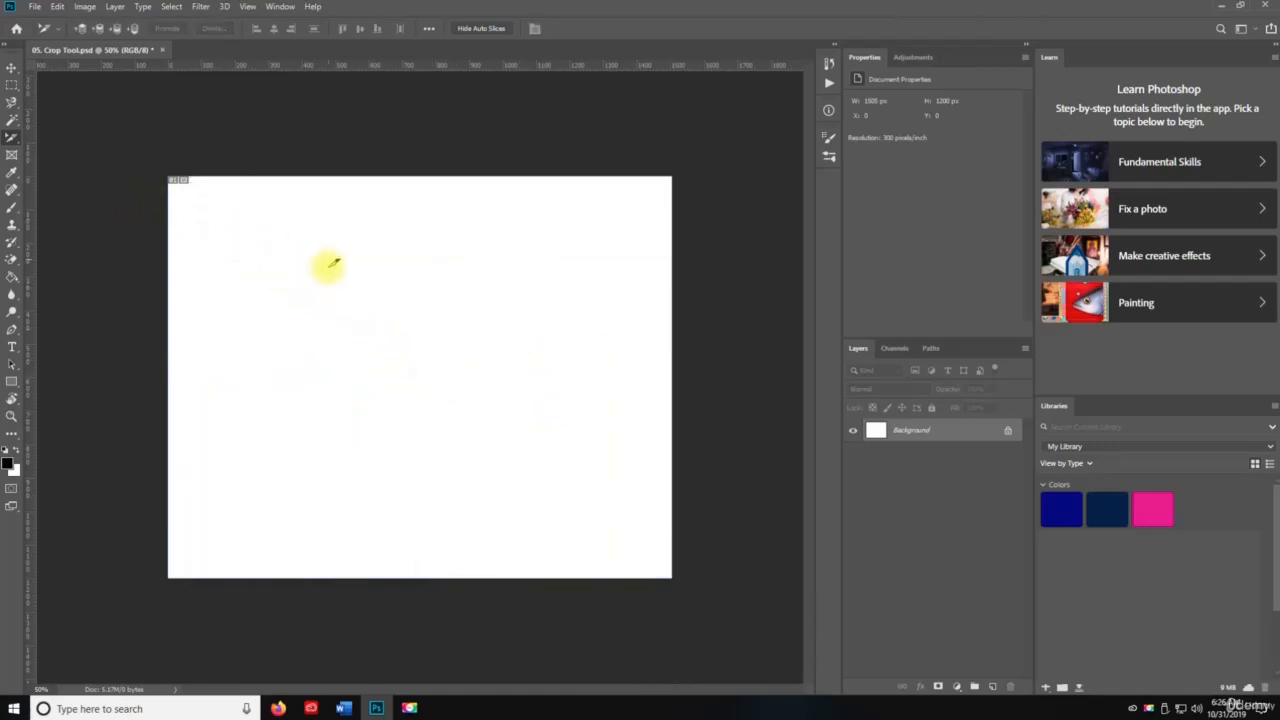
key(ctrl+z)
key(v)
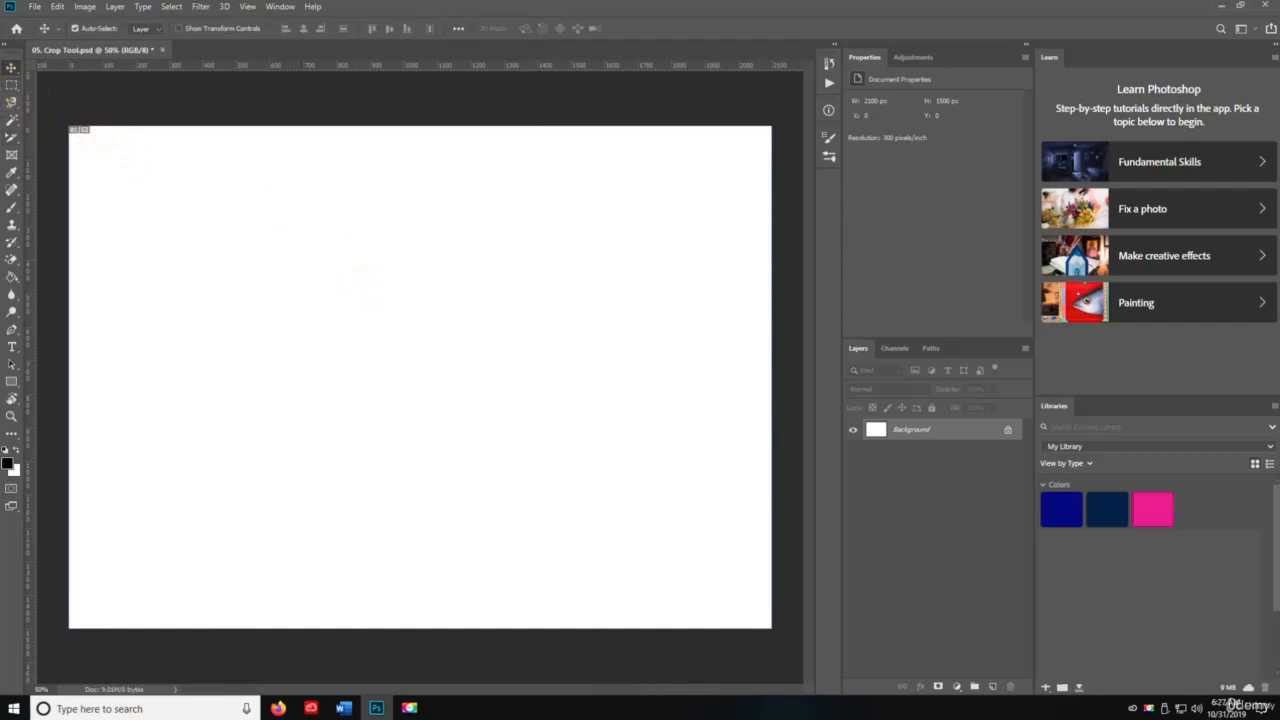
Add a new layer and fill a full-width band about 140 px tall along the canvas's top edge with black
click(991, 687)
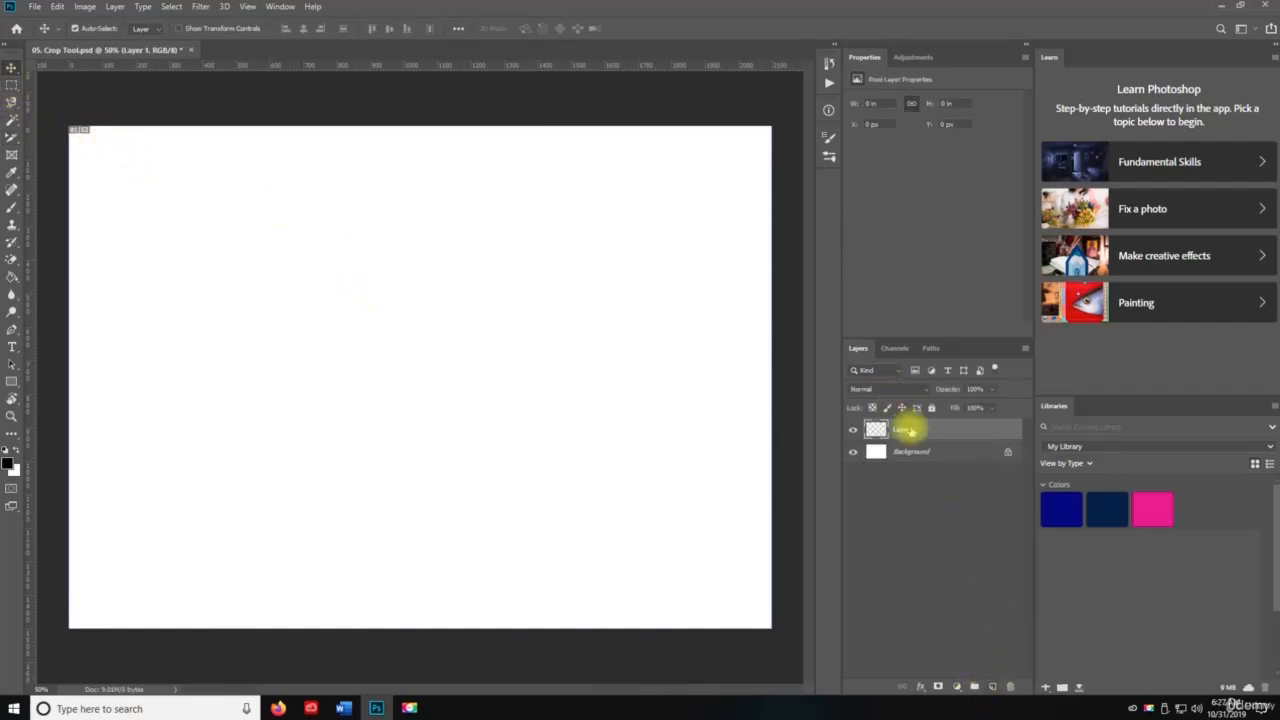
click(12, 84)
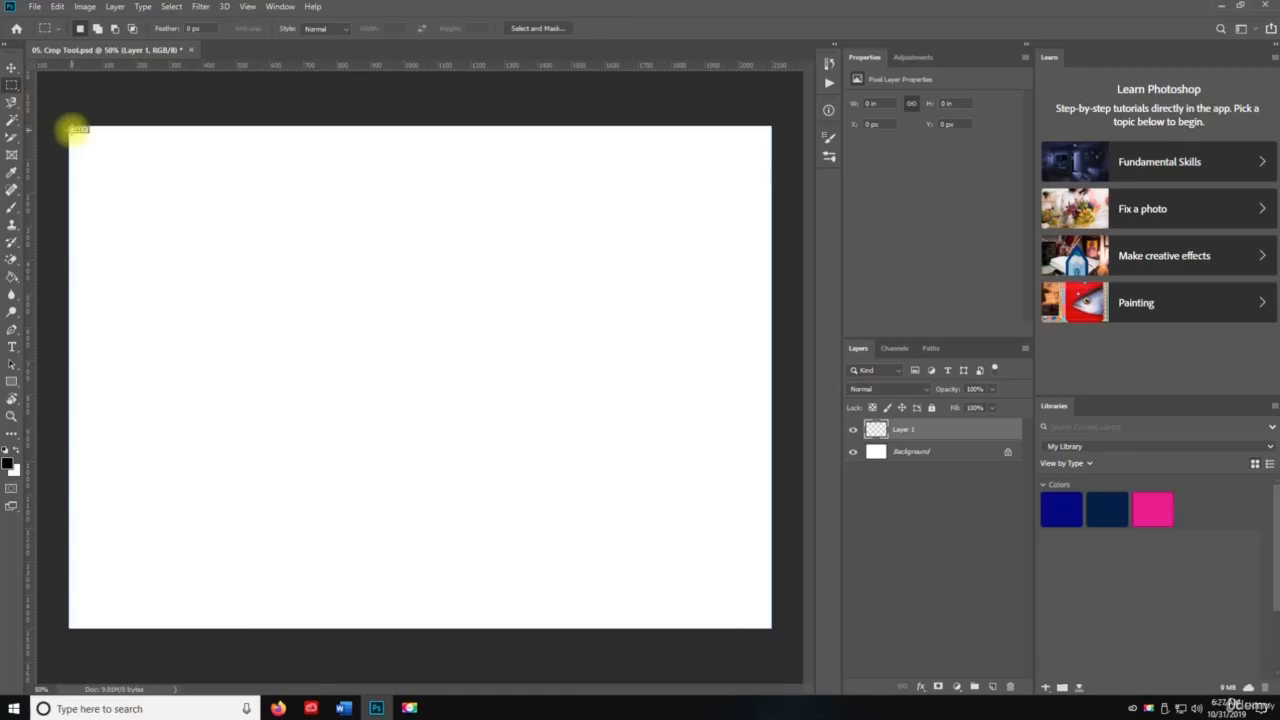
drag(72, 128, 755, 174)
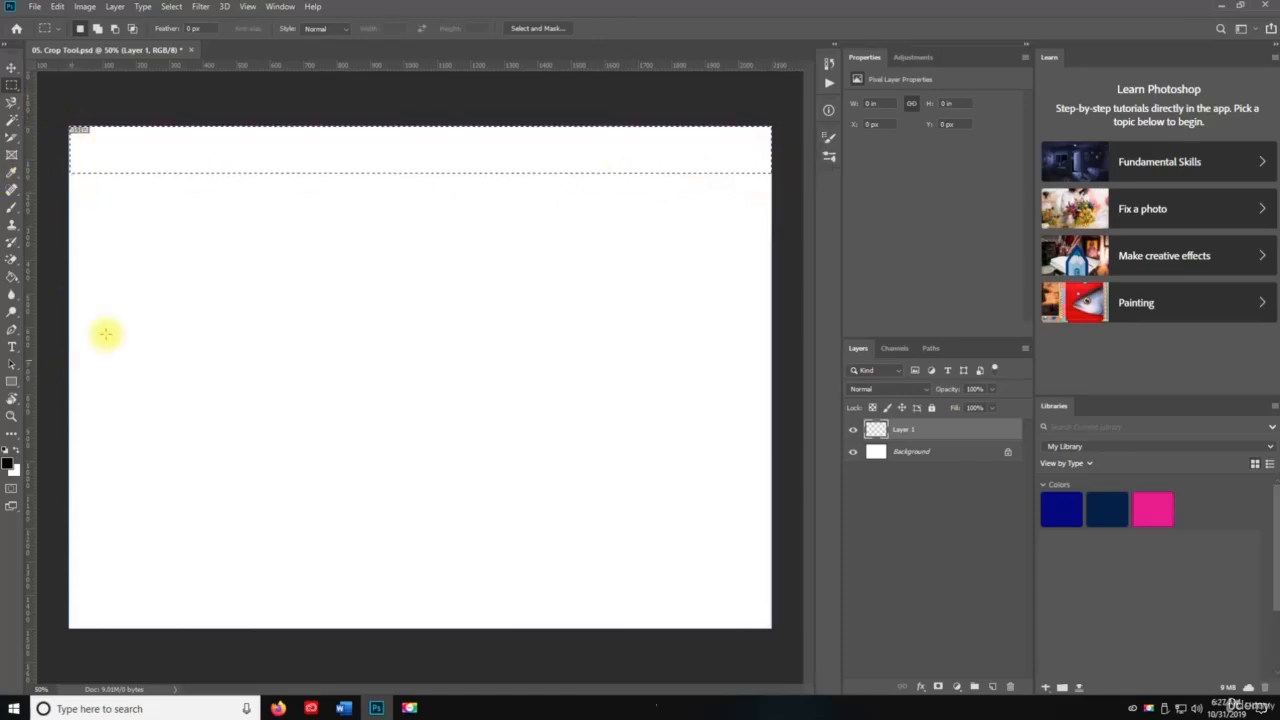
key(g)
click(170, 145)
key(ctrl+d)
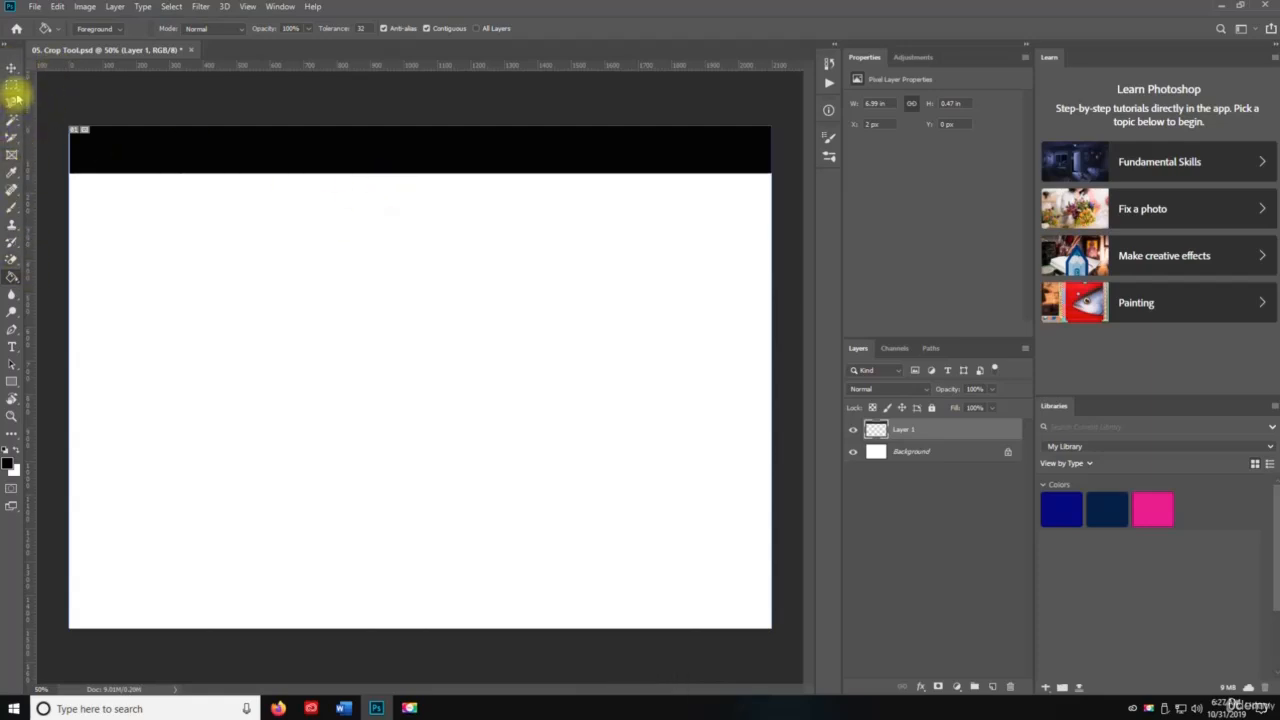
On another new layer, fill a full-width band about 675 px tall directly below the black one with a dark violet-blue
click(992, 687)
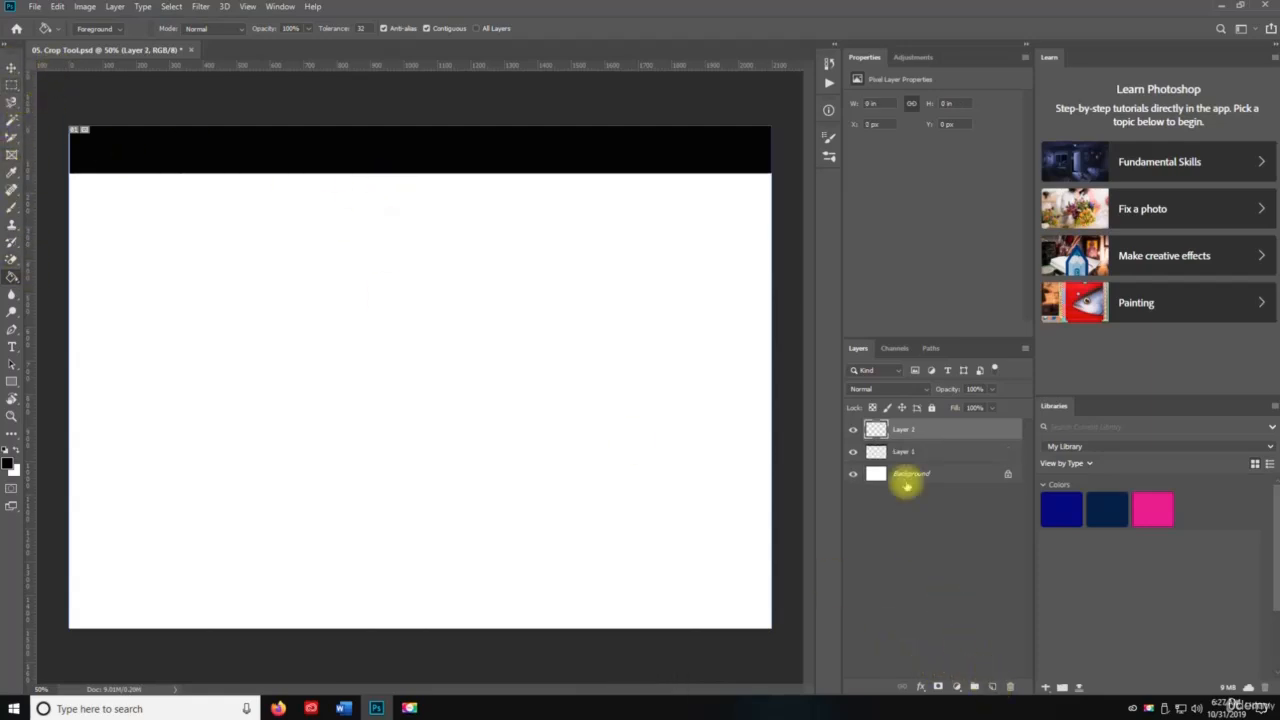
click(12, 85)
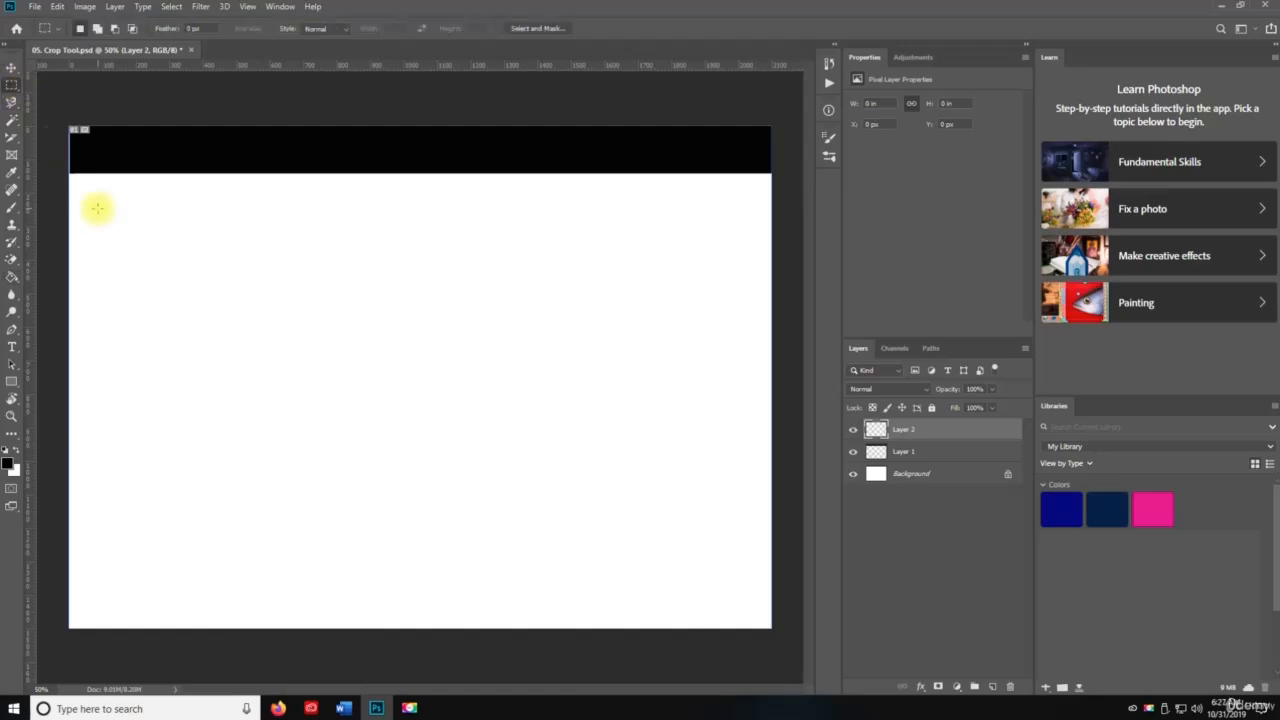
drag(70, 174, 786, 396)
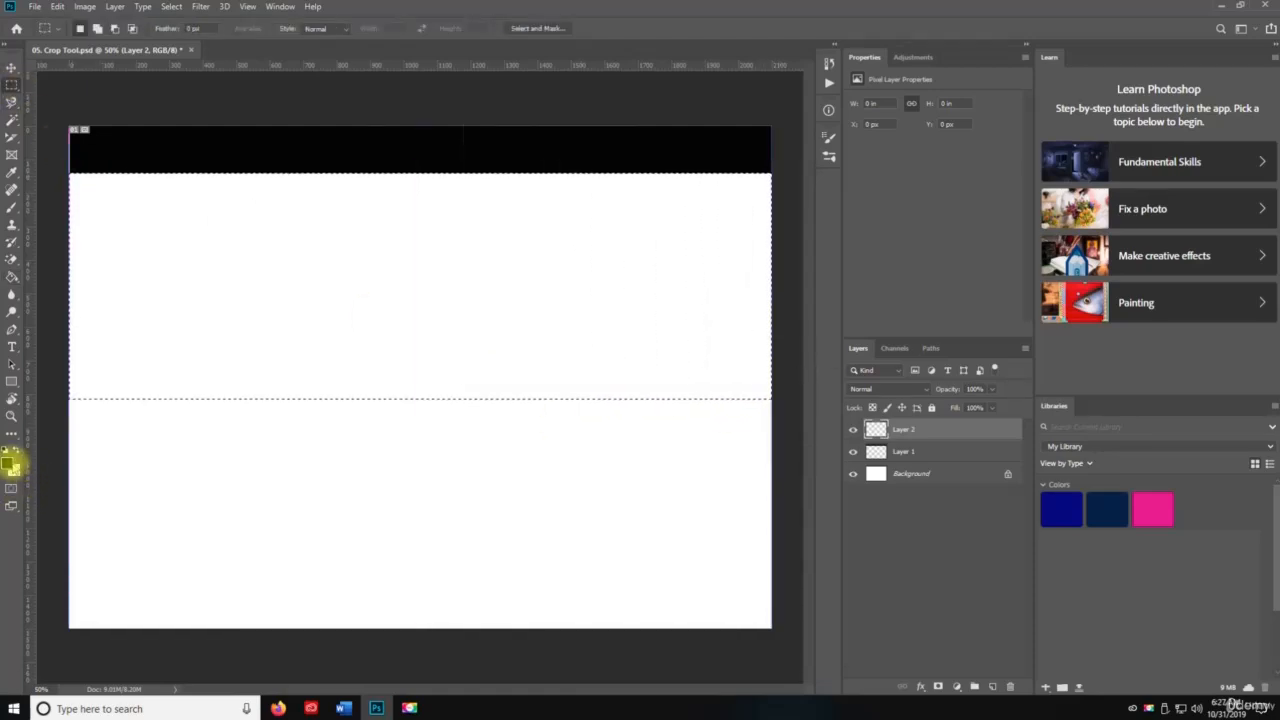
click(12, 463)
click(650, 211)
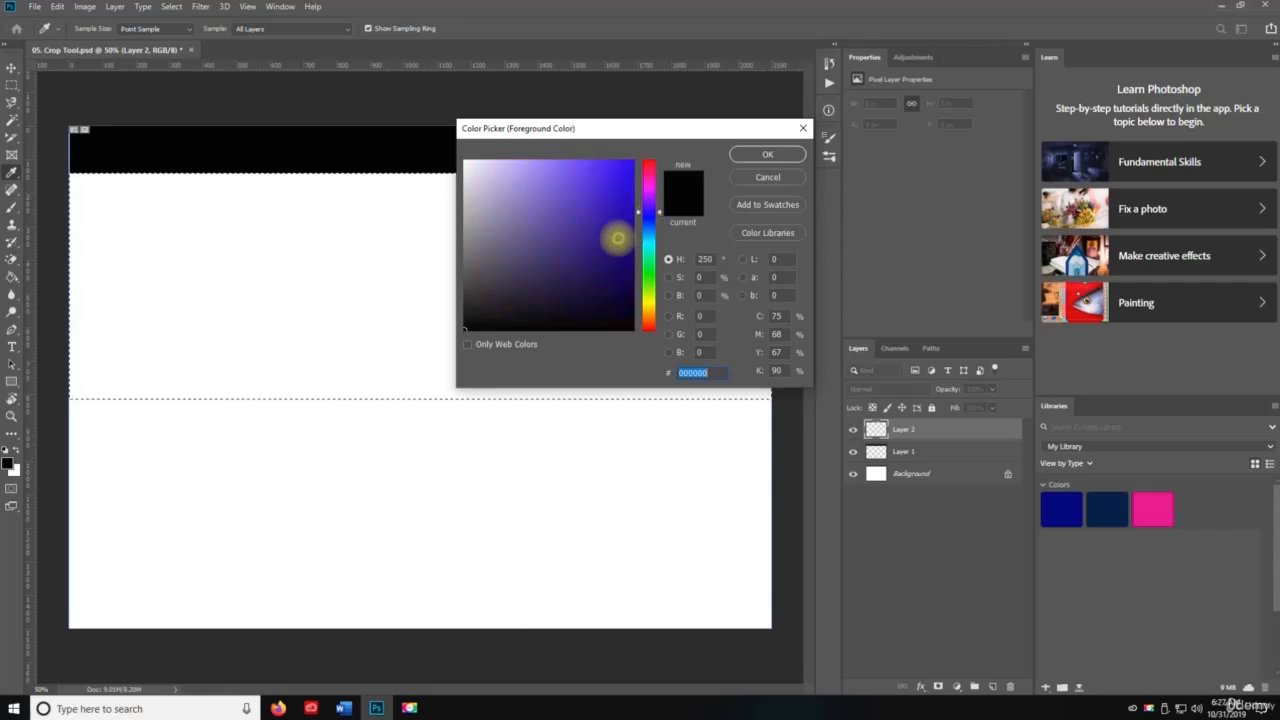
click(597, 231)
click(762, 154)
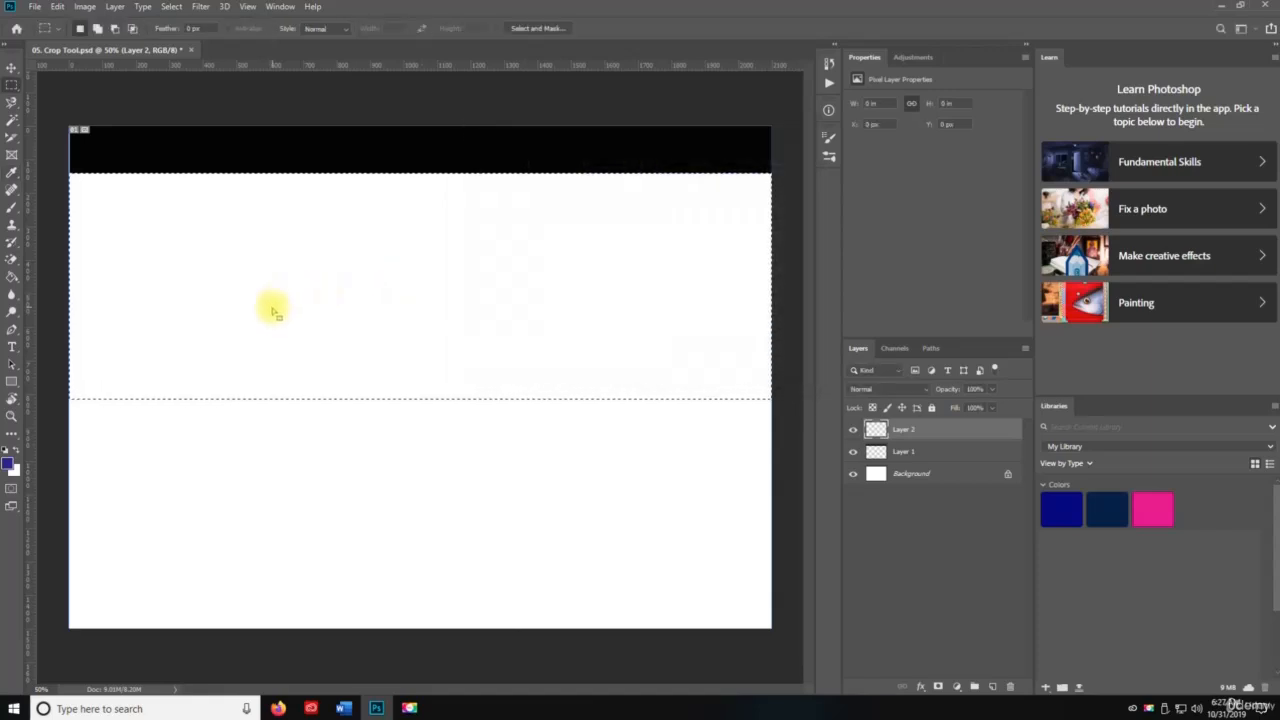
key(g)
click(272, 311)
key(ctrl+d)
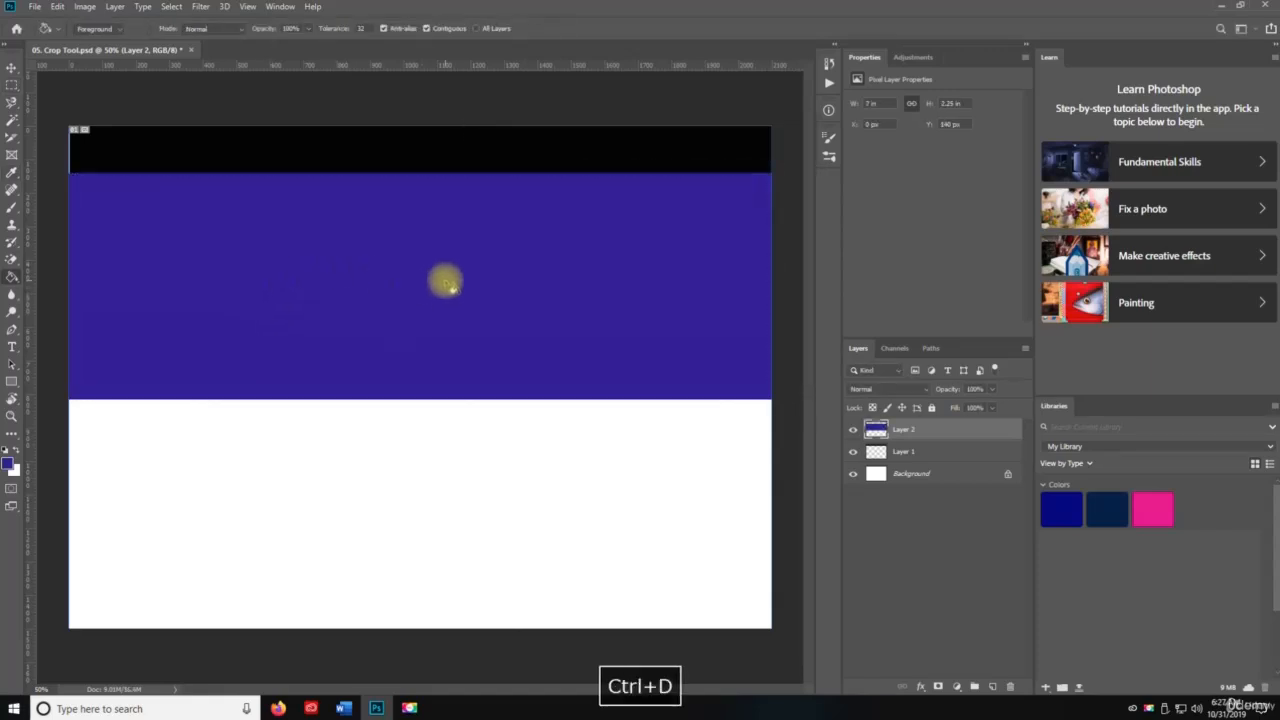
Rename the black band's layer Nav and the violet-blue band's layer Slideshow, and place Nav above Slideshow
double_click(904, 451)
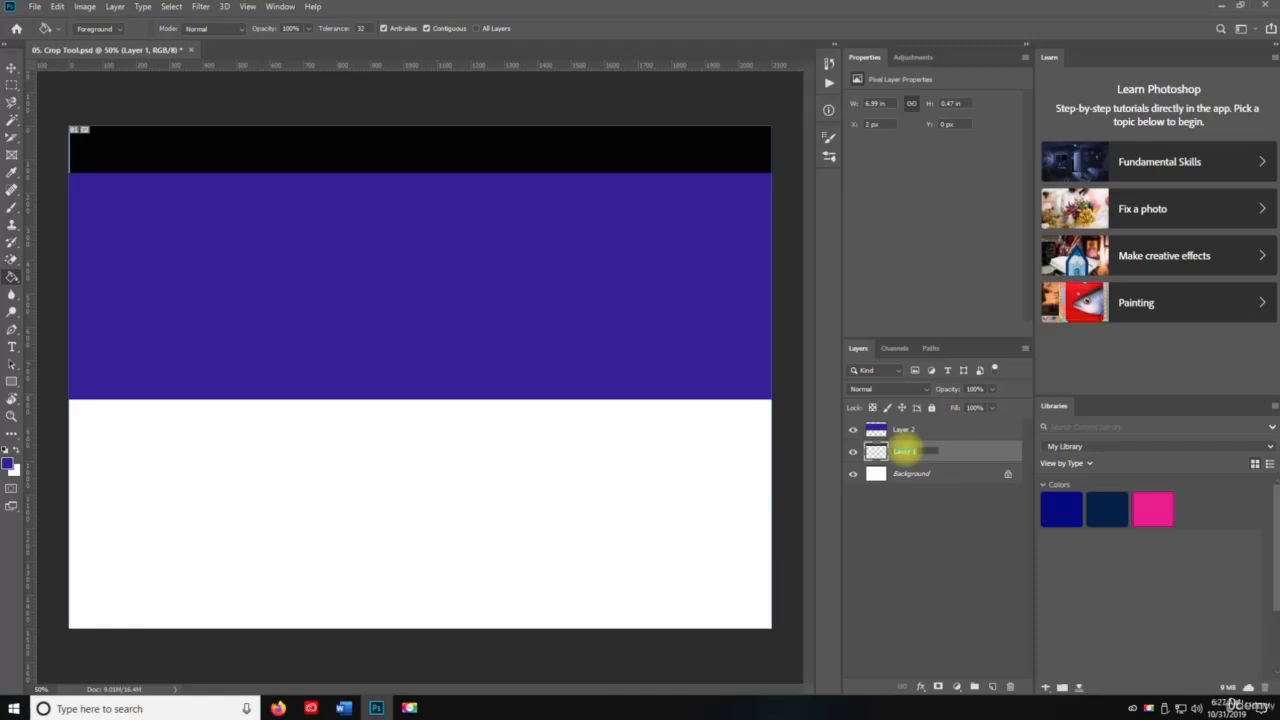
key(Caps_Lock)
text(Nav)
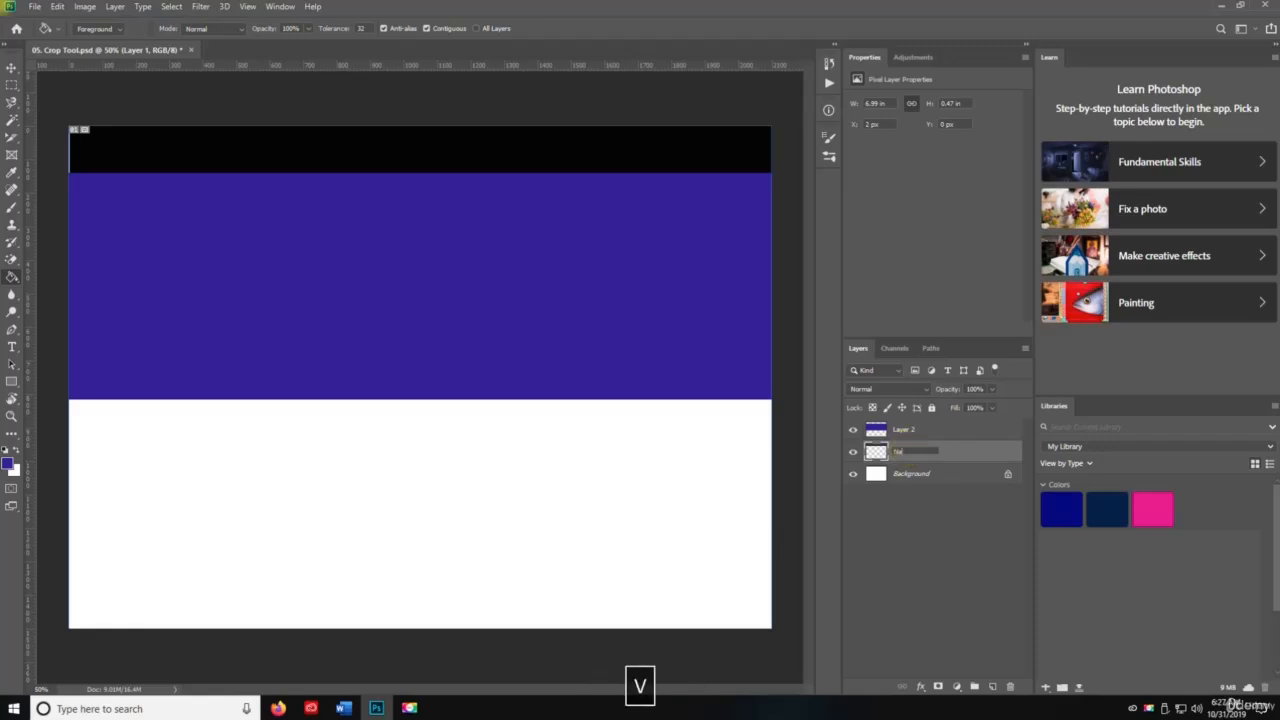
key(Return)
double_click(905, 429)
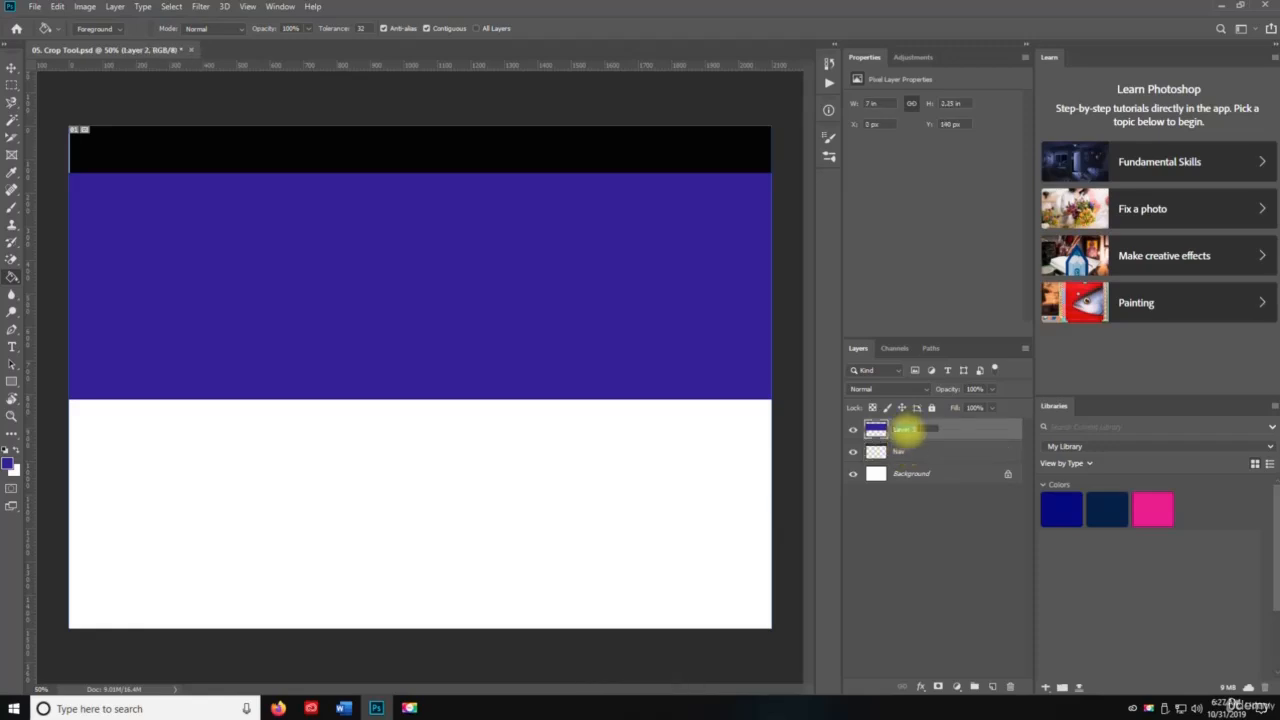
key(Caps_Lock)
text(Dlideshow)
key(Return)
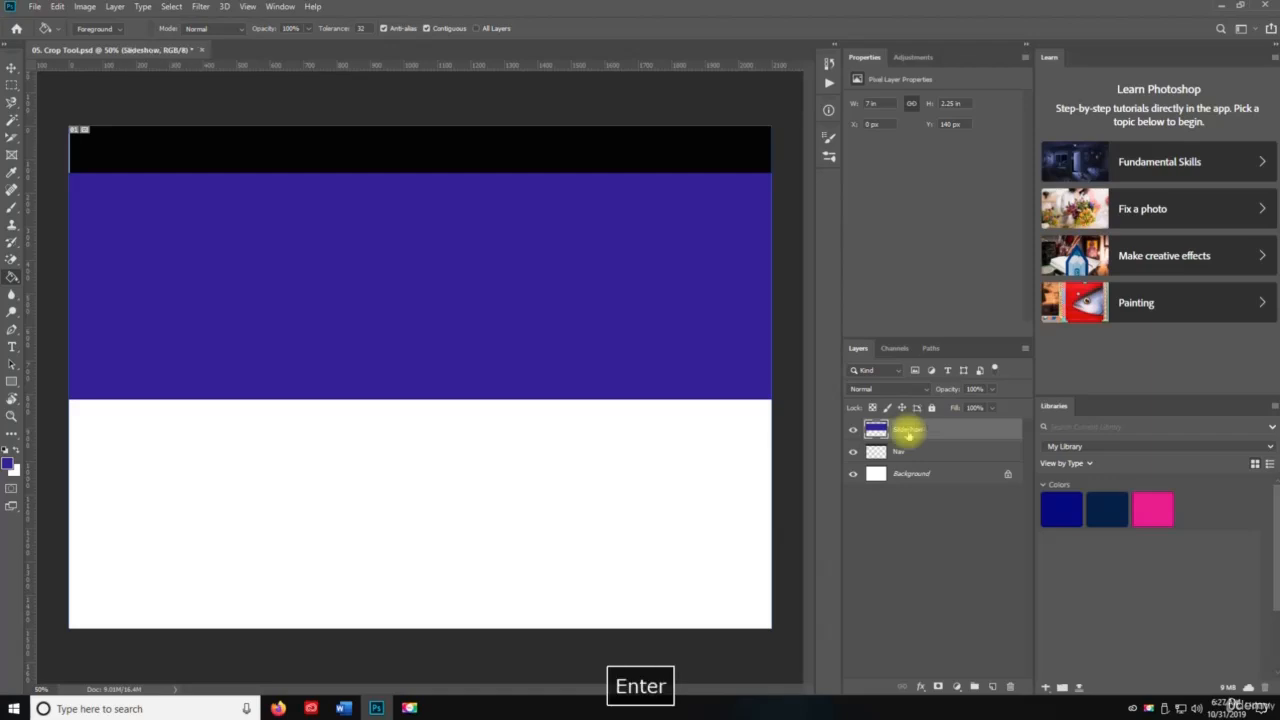
drag(907, 421, 905, 425)
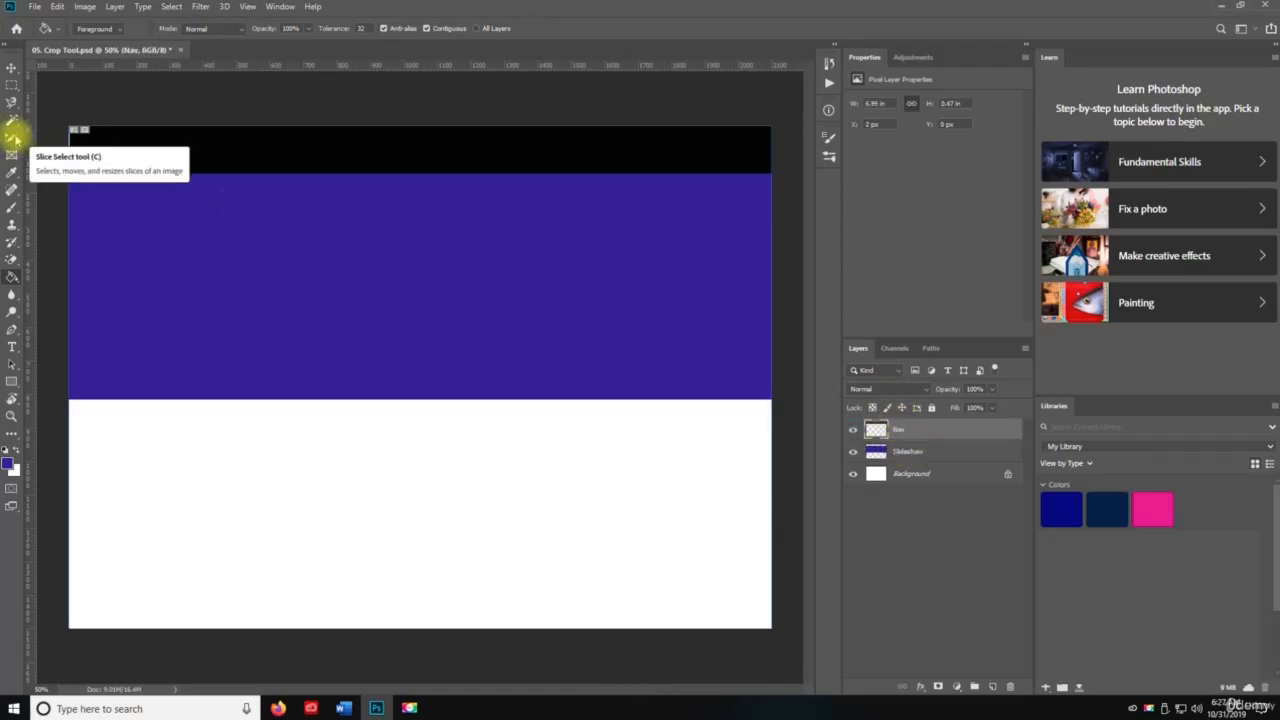
Draw one slice over the black band and another over the violet-blue band with the Slice tool
click(12, 134)
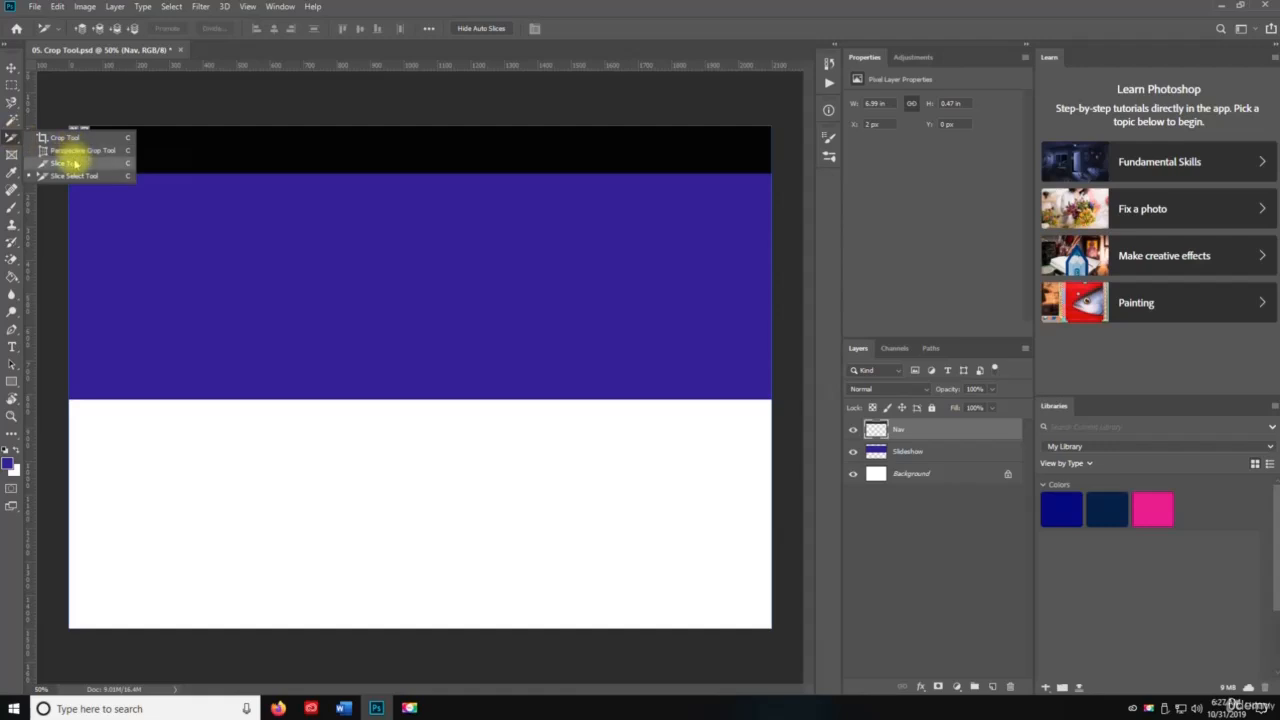
click(75, 163)
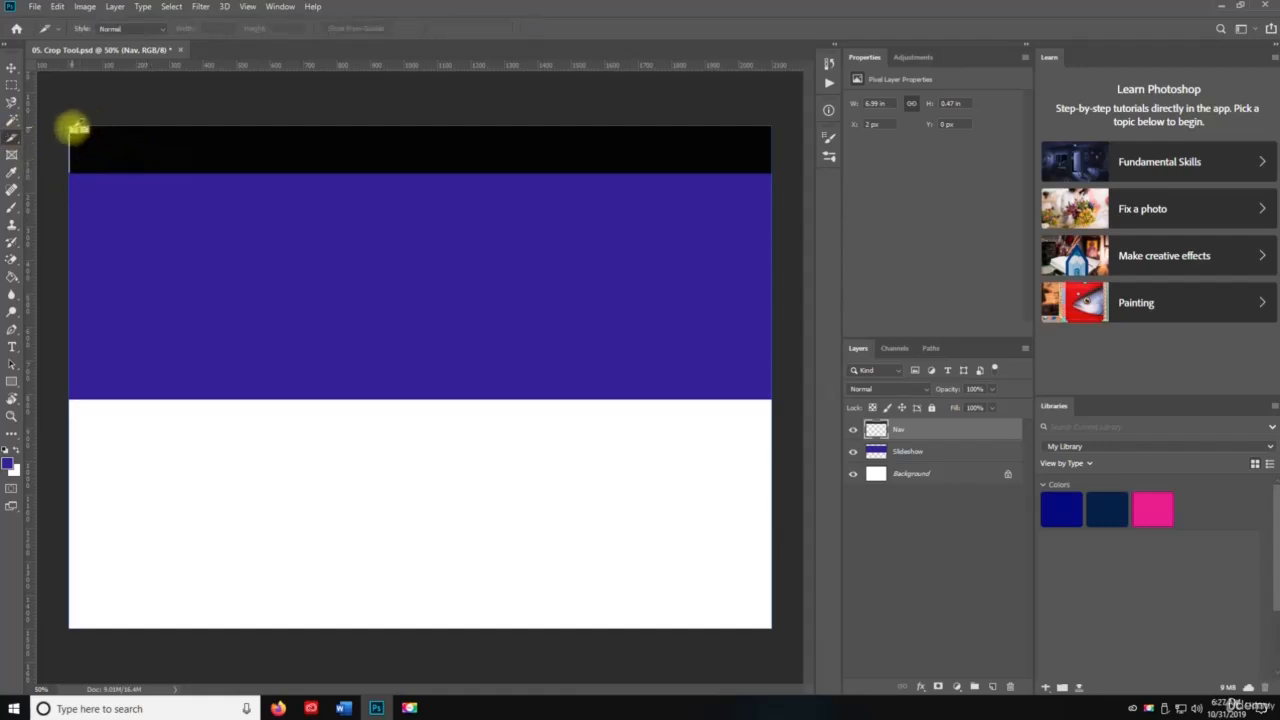
drag(72, 127, 775, 176)
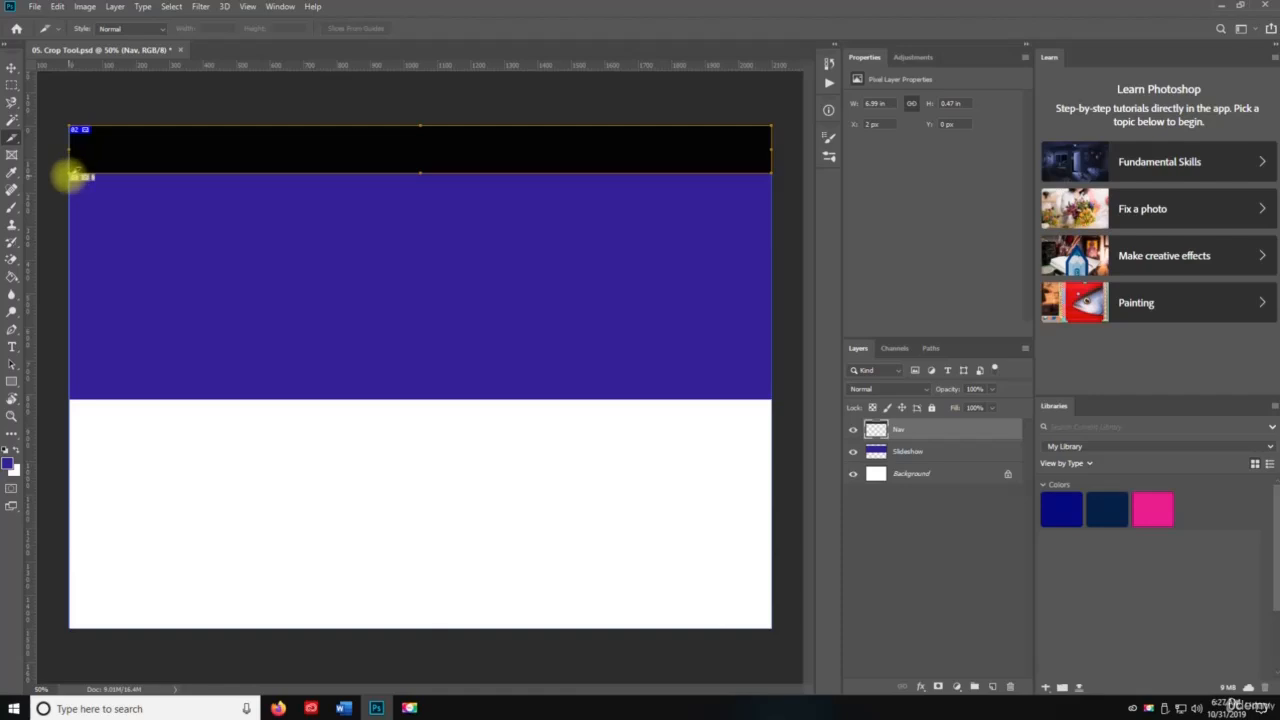
drag(73, 175, 777, 398)
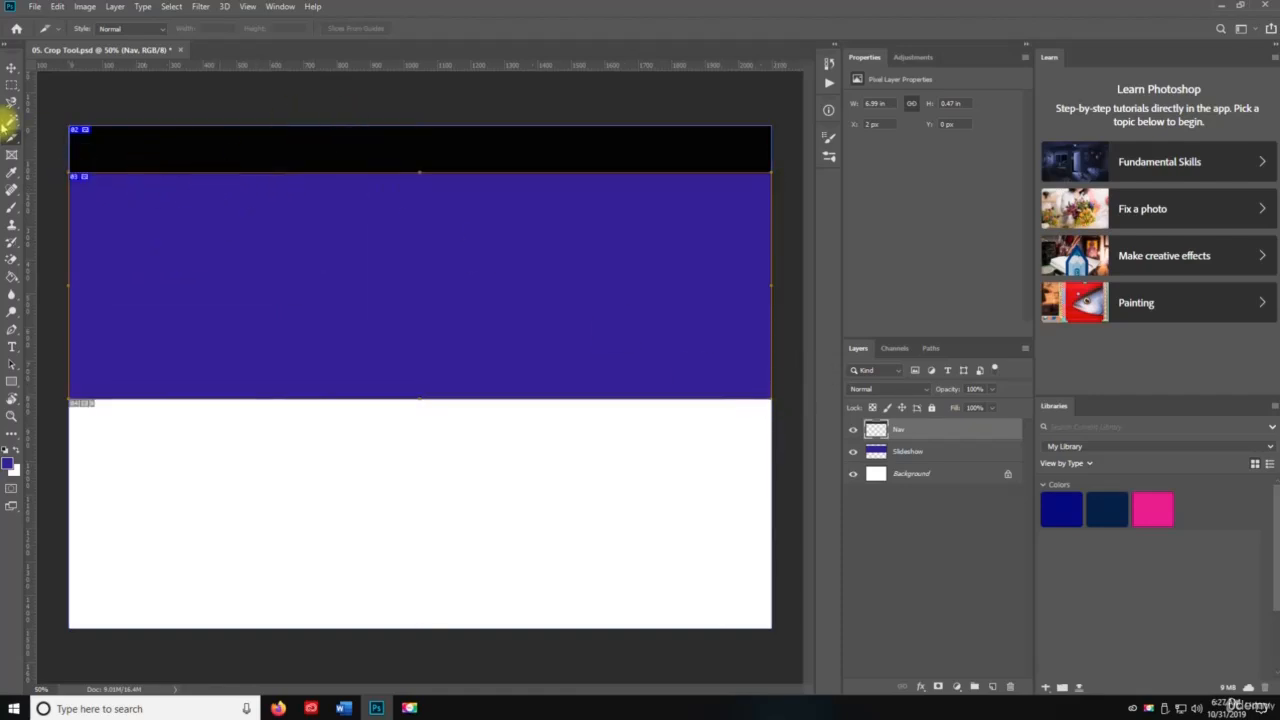
Select the black band's slice and the violet-blue band's slice alternately with the Slice Select tool
click(12, 137)
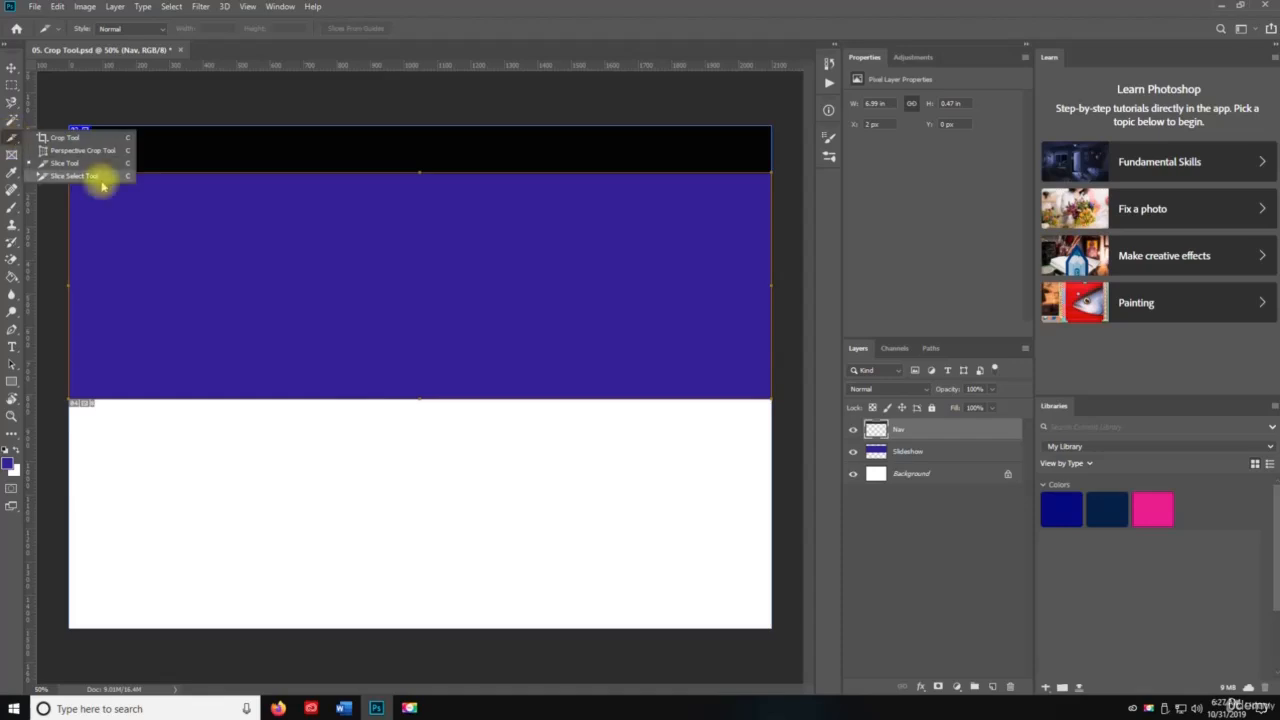
click(95, 150)
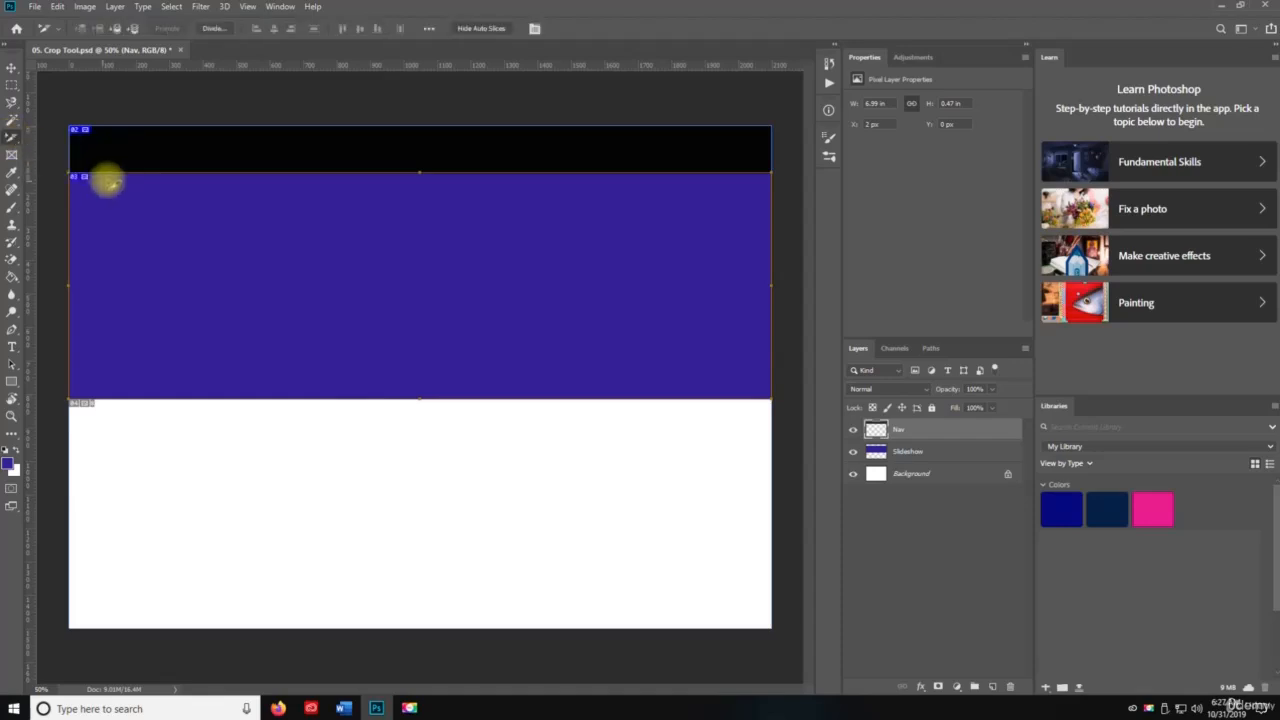
click(157, 149)
click(189, 214)
right_click(12, 137)
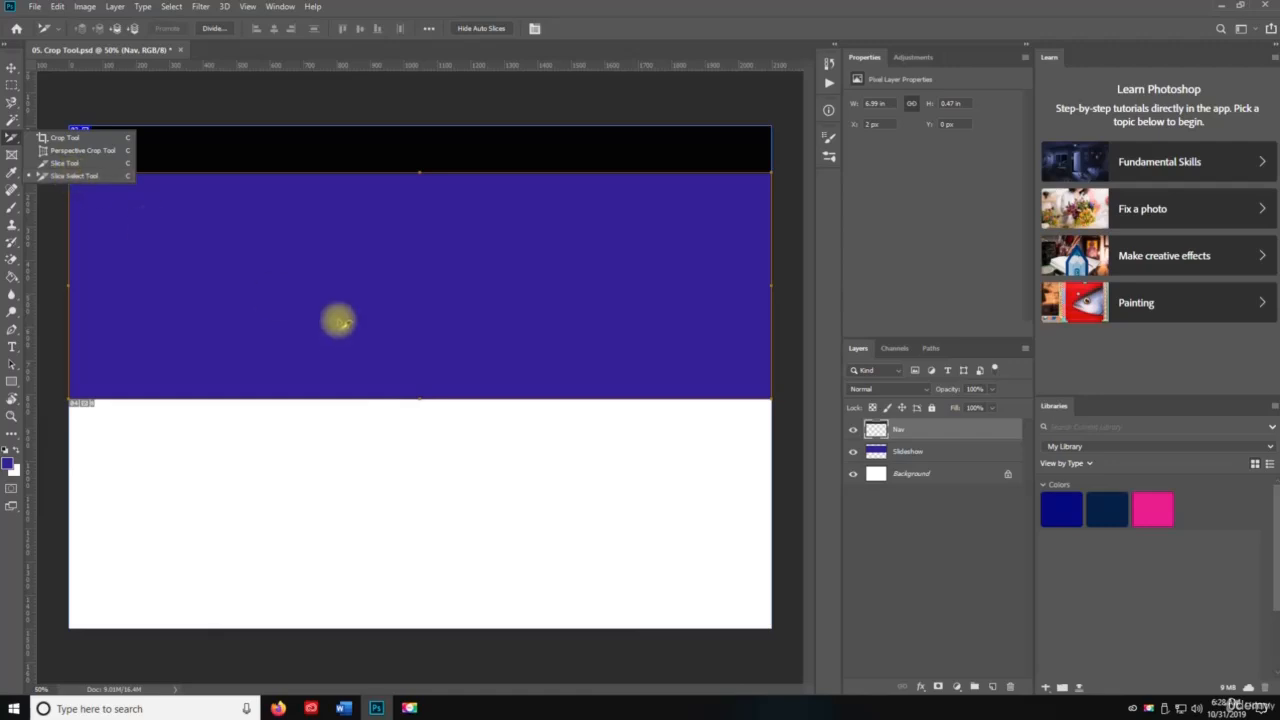
click(337, 277)
click(352, 158)
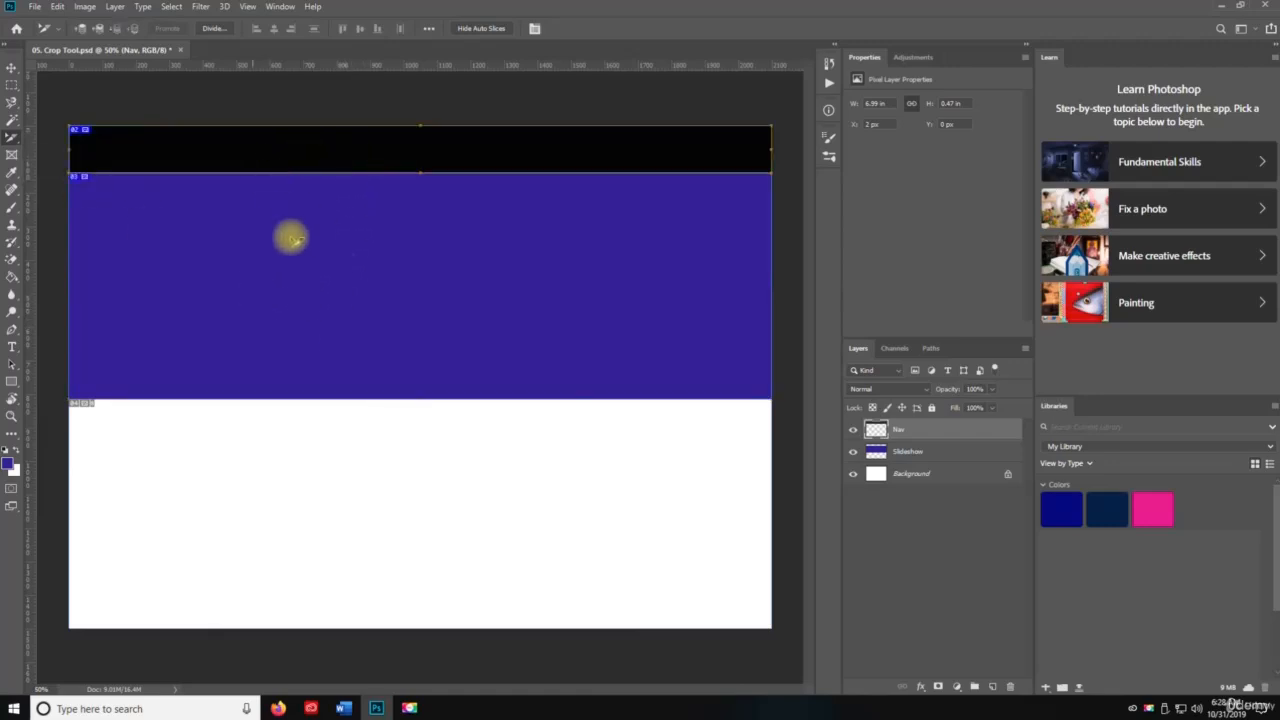
Draw a slice covering the whole white area below the violet-blue band with the Slice tool
click(10, 138)
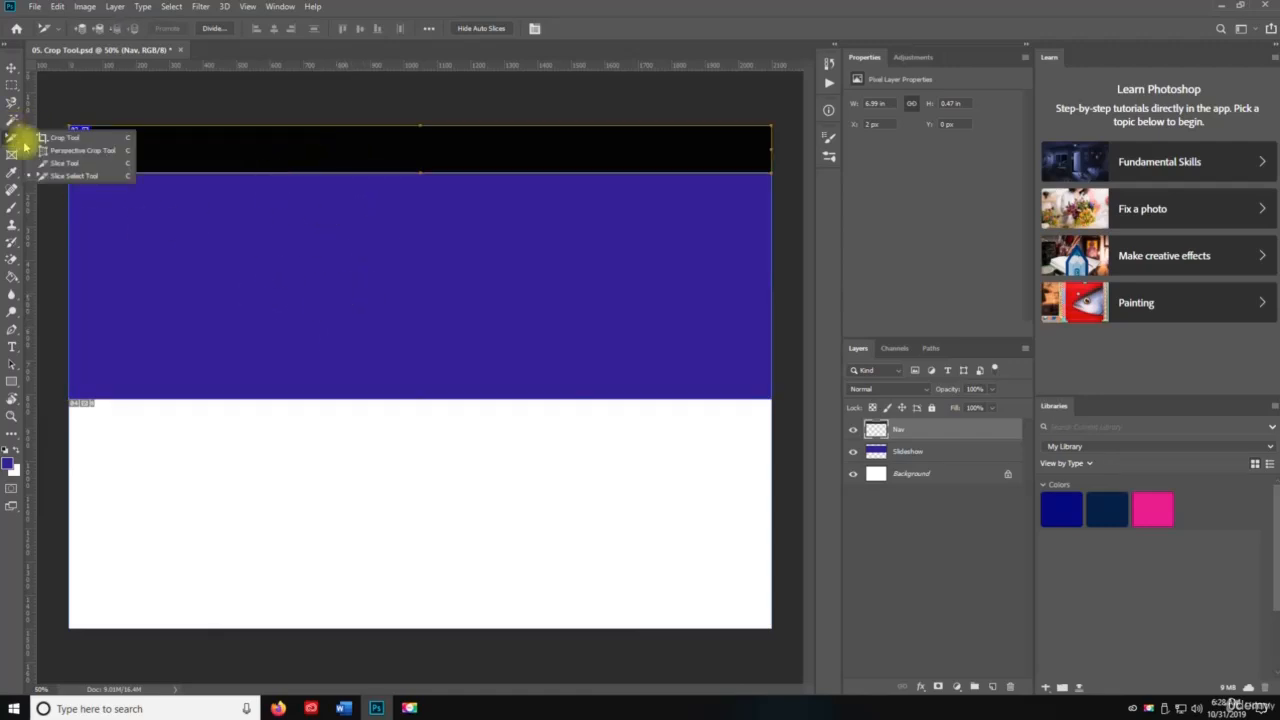
click(80, 177)
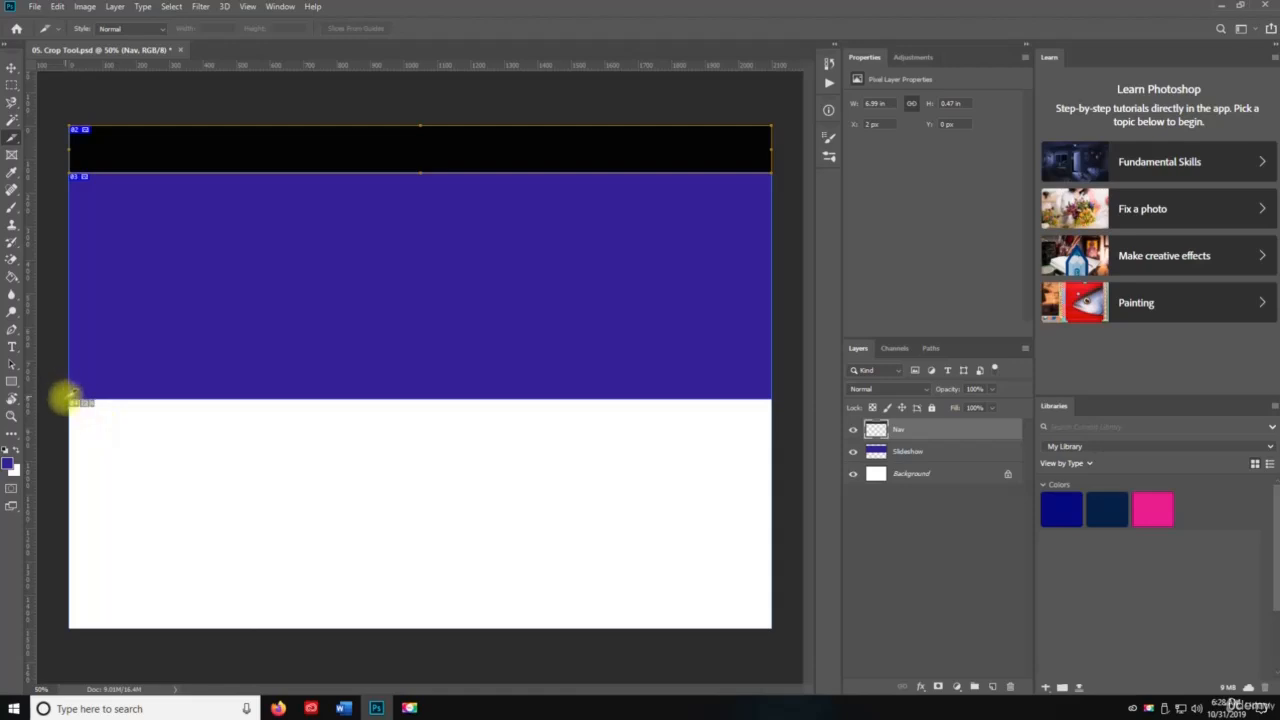
drag(75, 400, 768, 628)
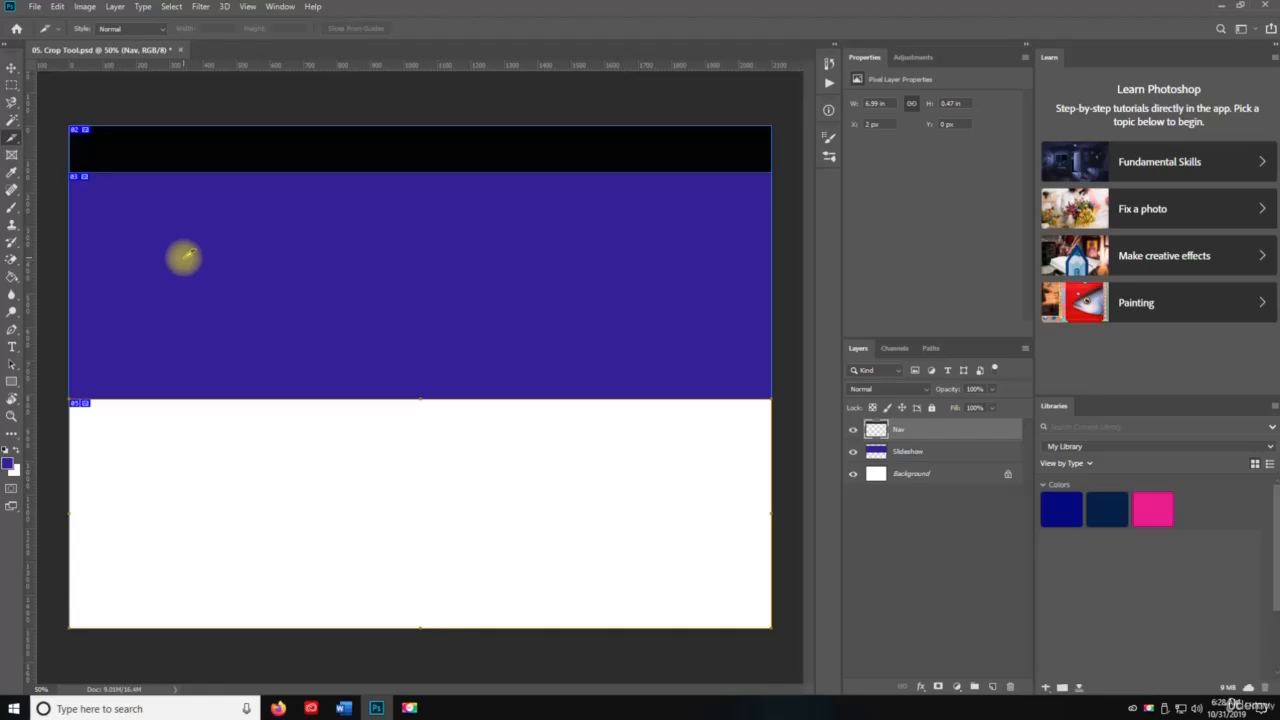
right_click(14, 142)
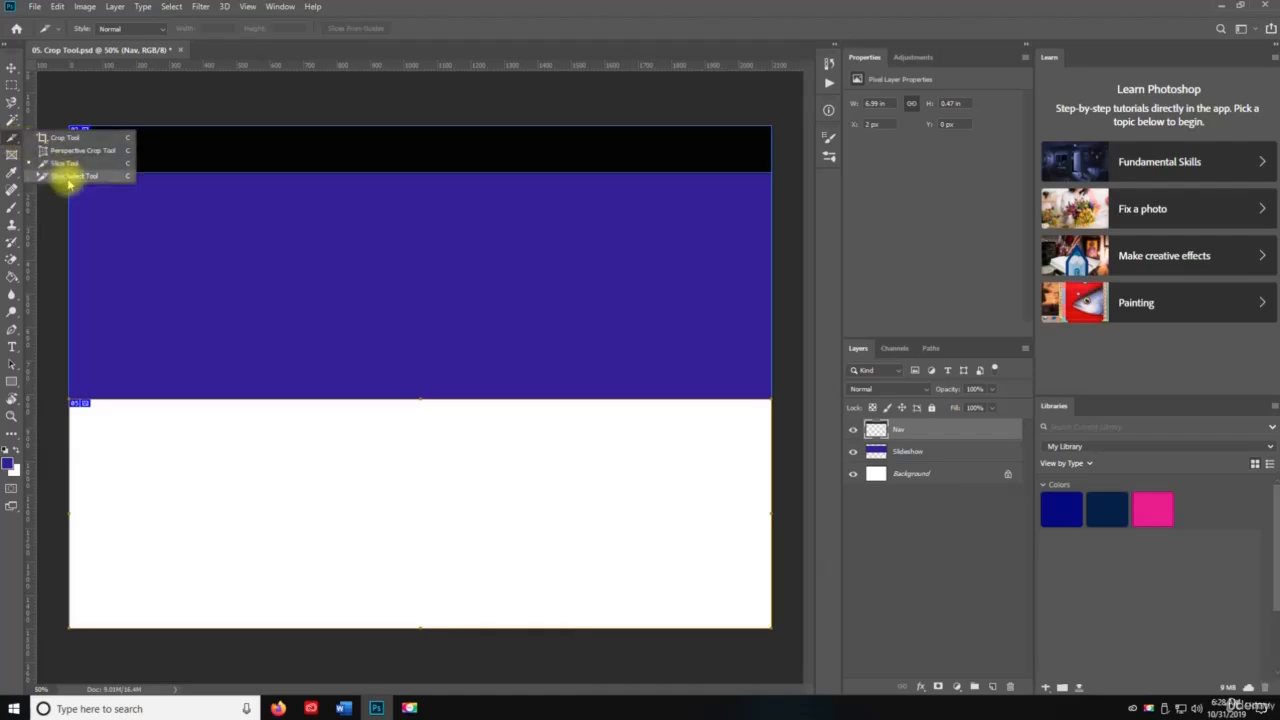
key(c)
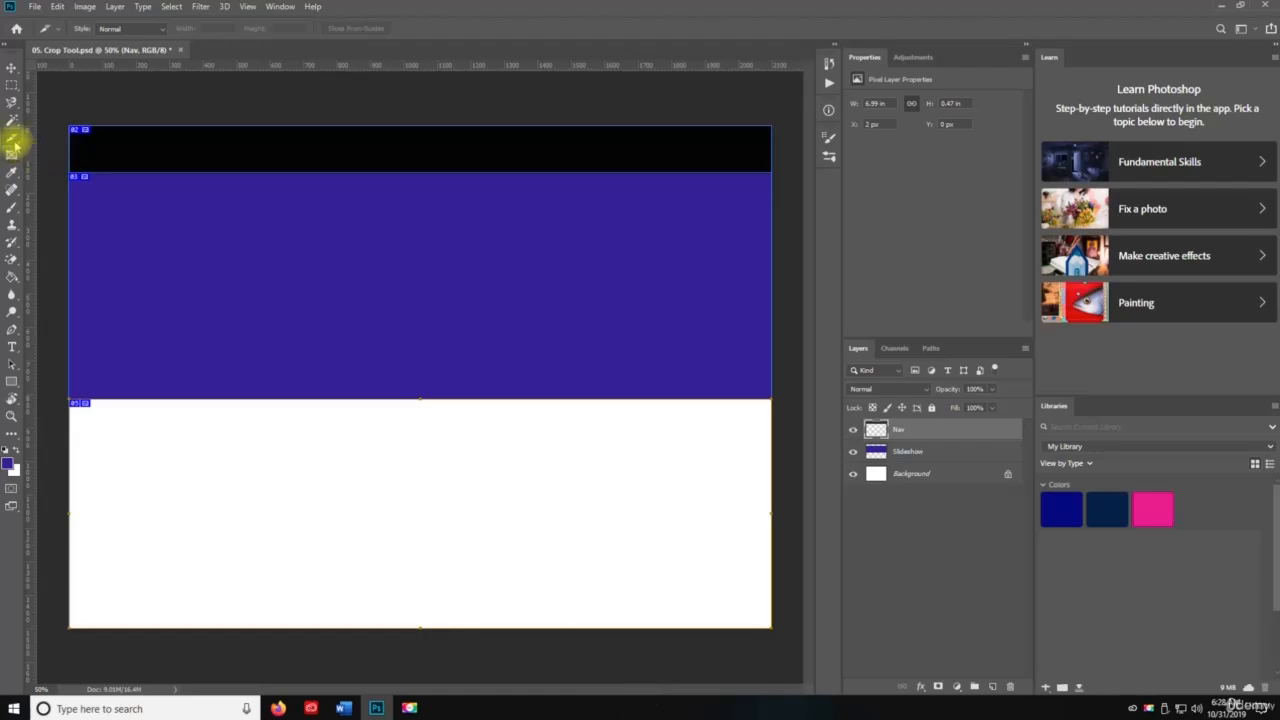
right_click(14, 146)
key(c)
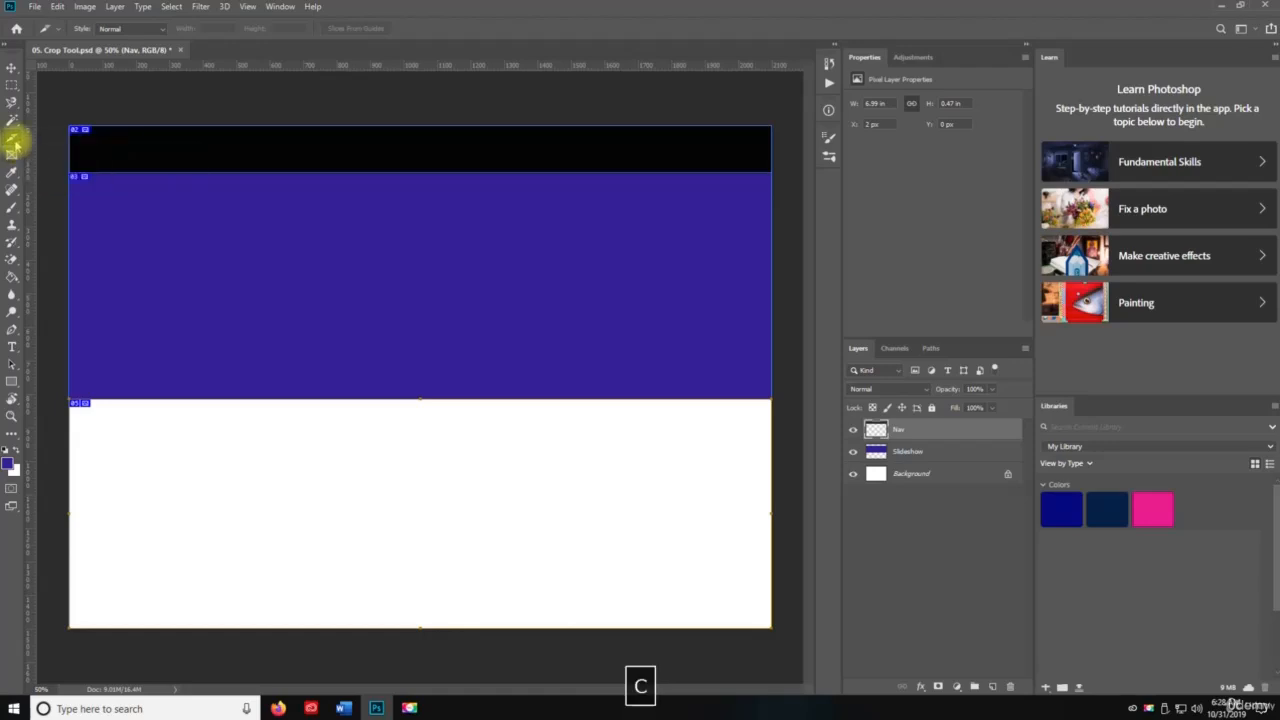
right_click(14, 140)
click(40, 138)
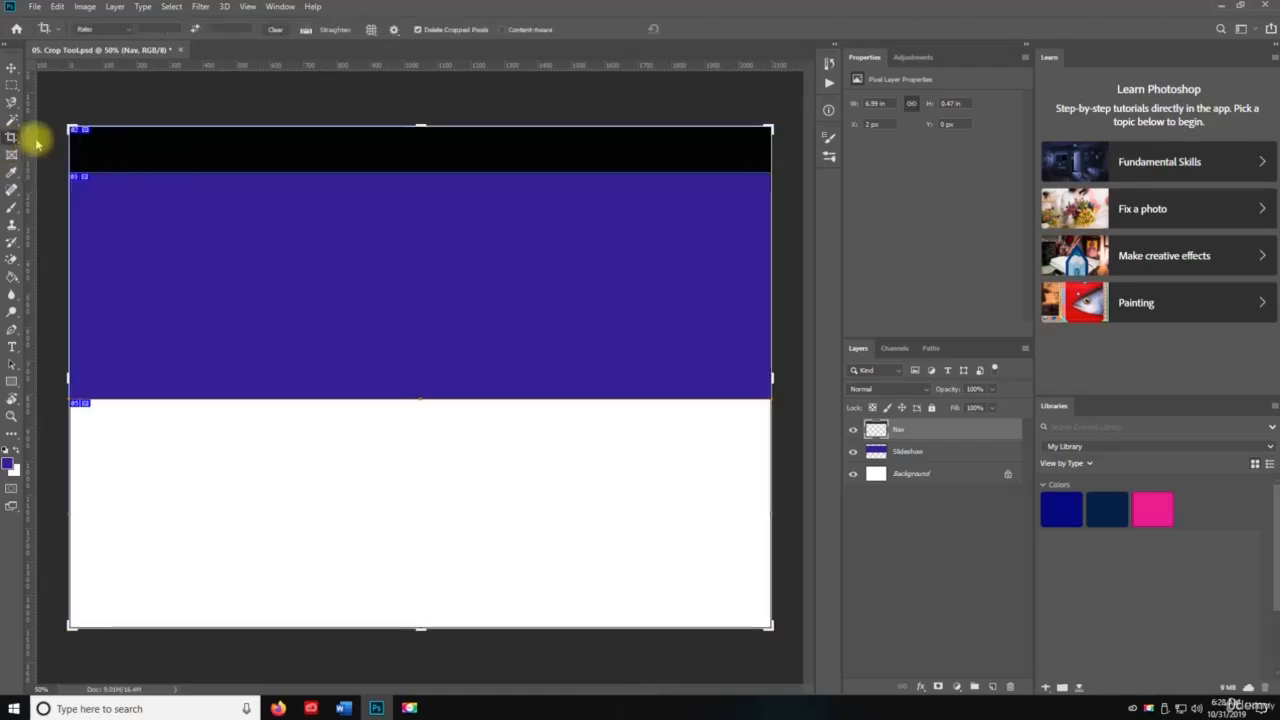
key(c)
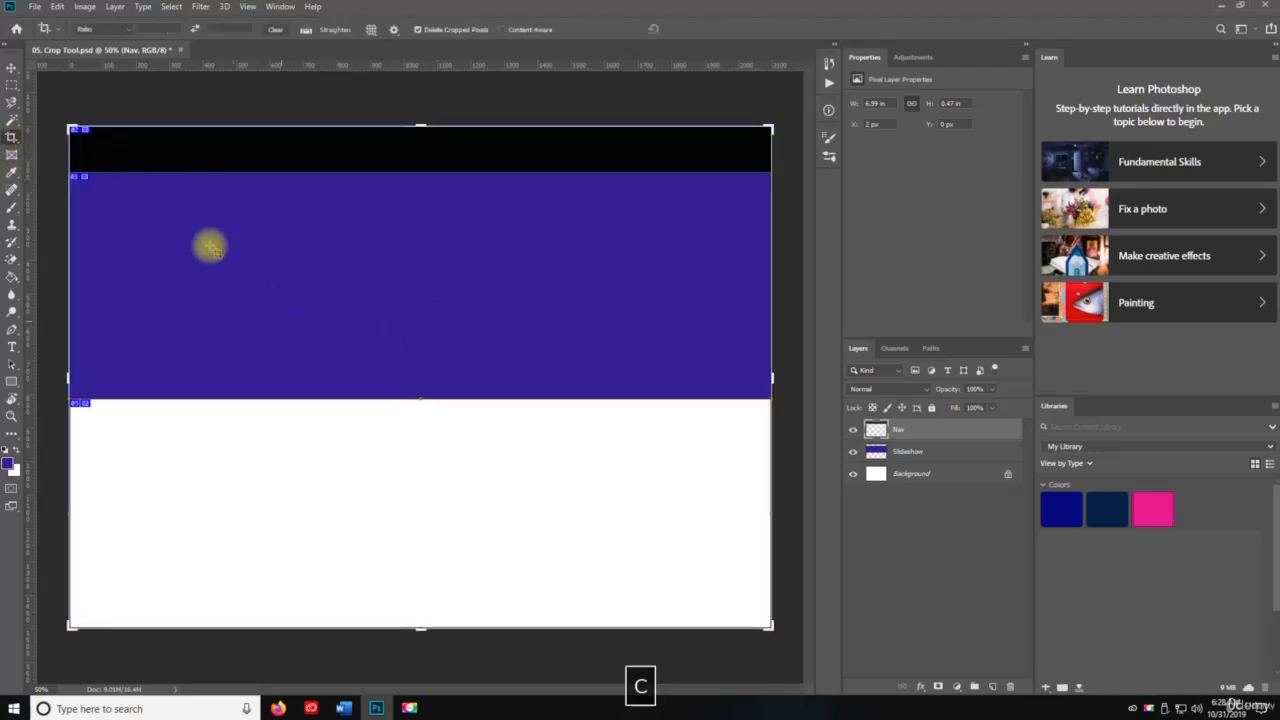
right_click(13, 140)
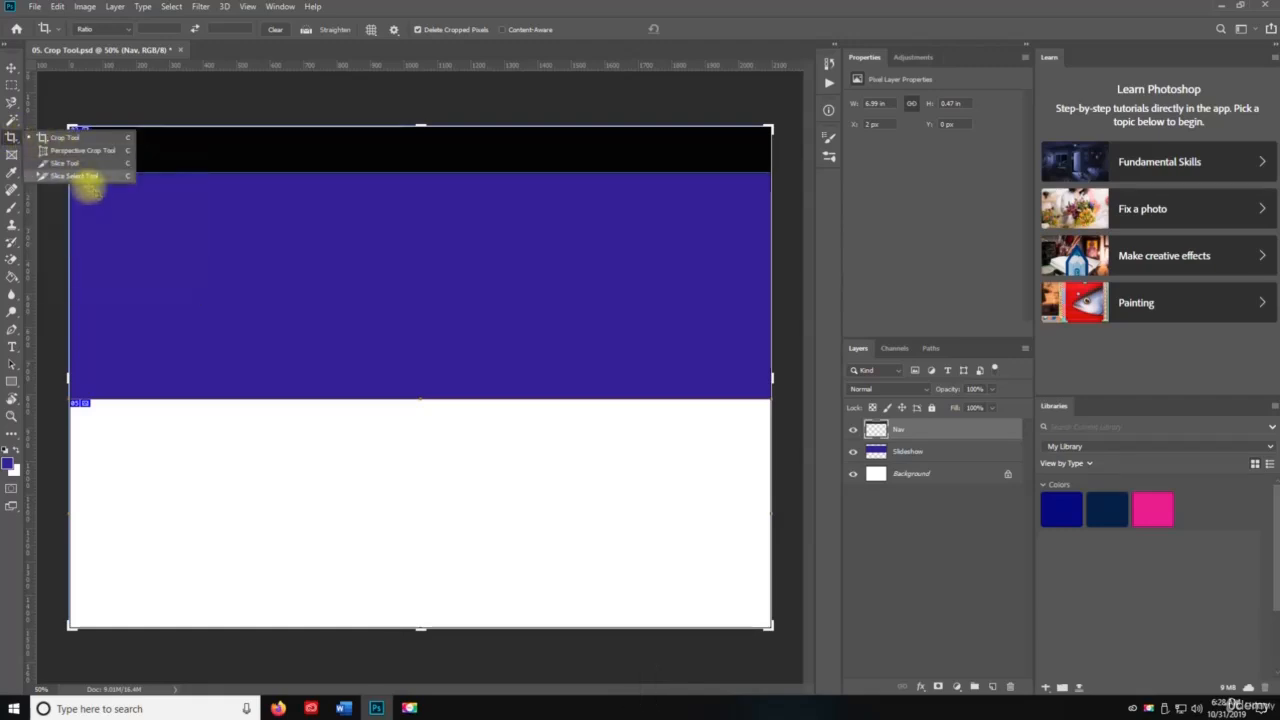
click(45, 139)
Save the document, accepting the Photoshop format options, and close it
key(v)
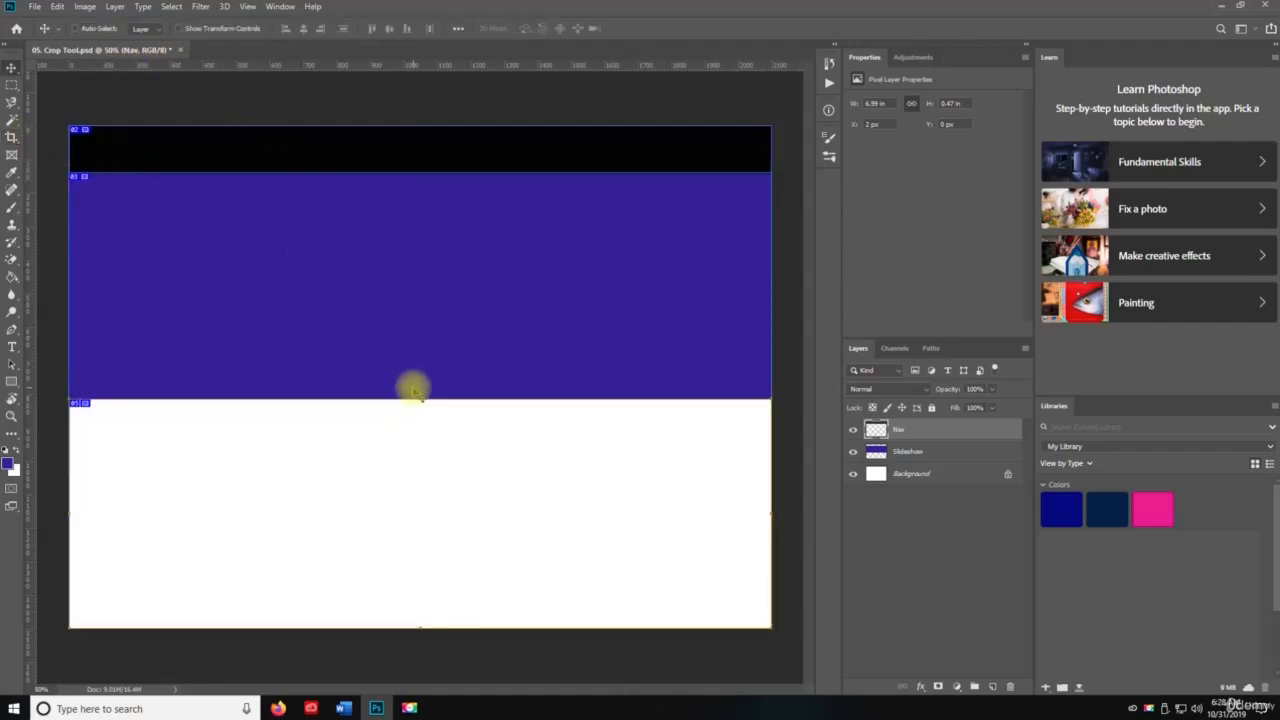
key(ctrl+s)
click(790, 198)
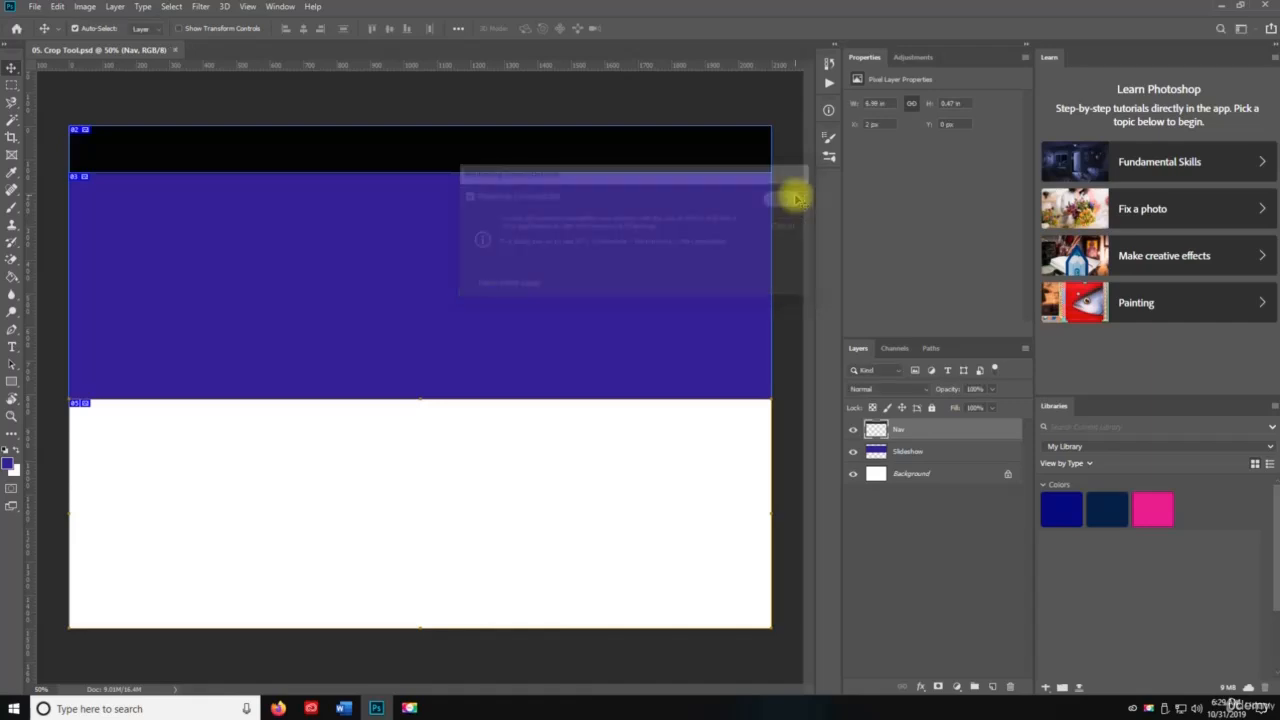
click(176, 50)
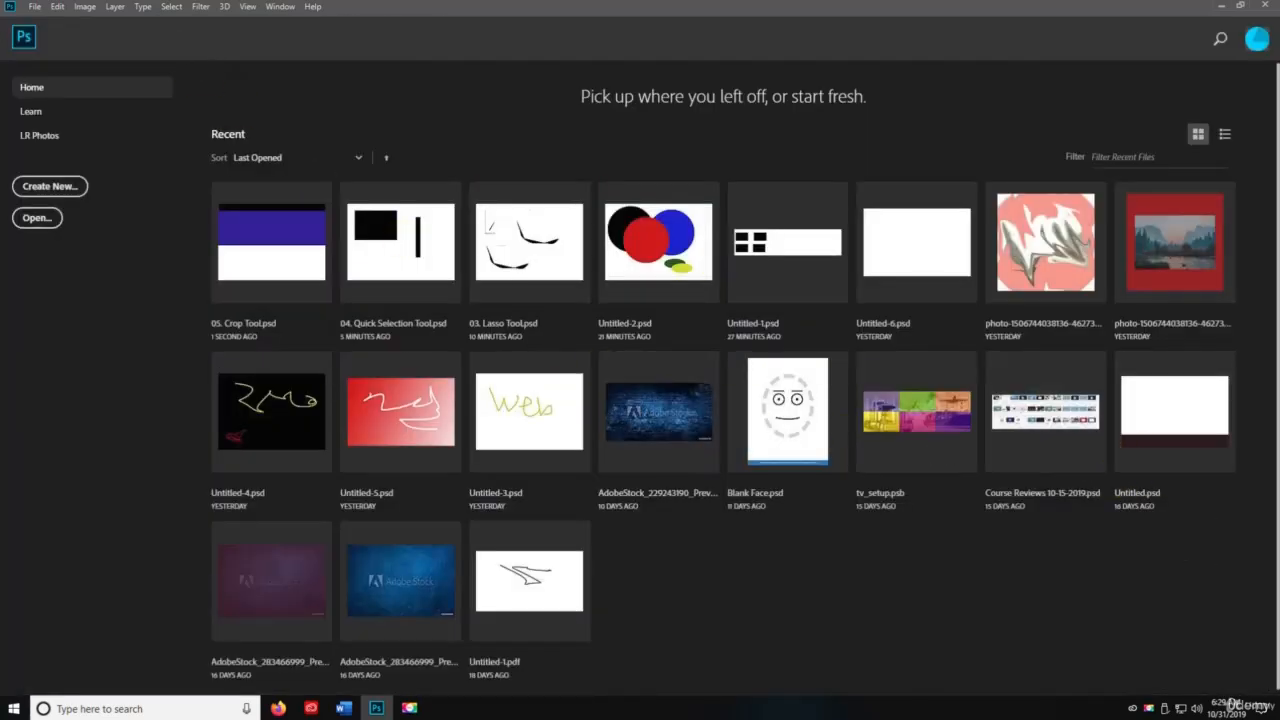